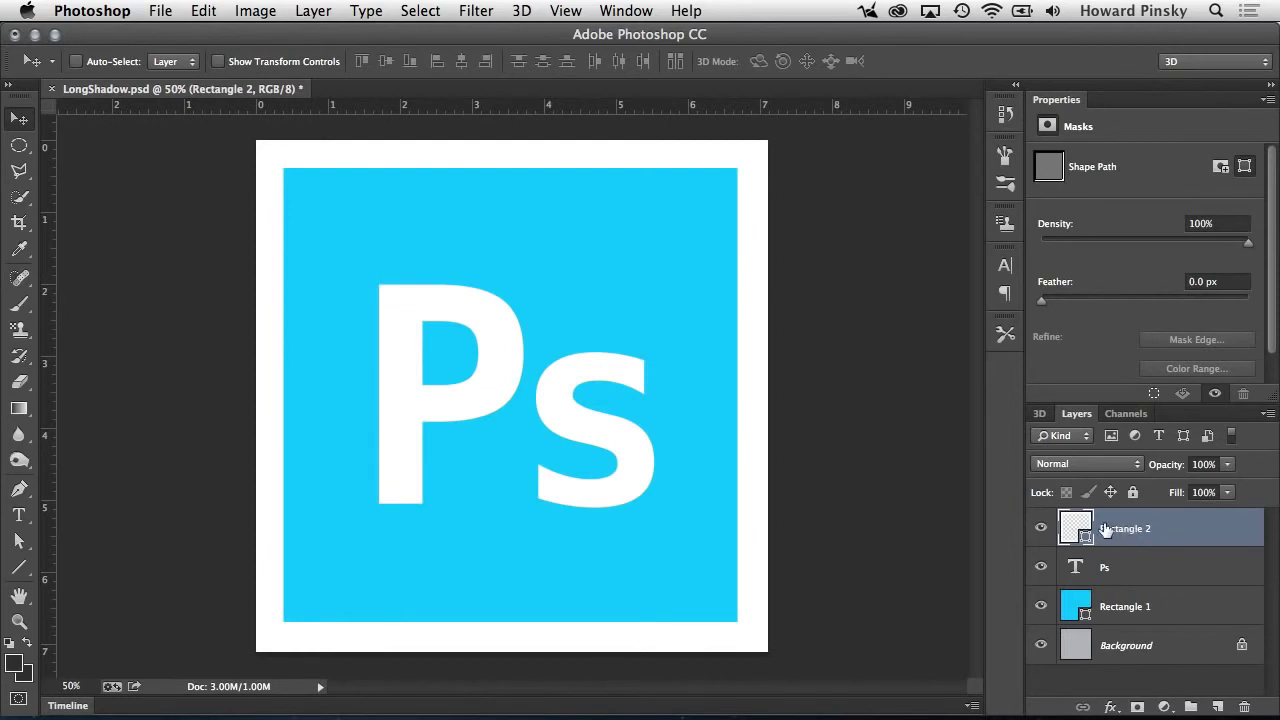
Briefly hide and reshow the white border frame and the Ps letters to check them
left_click(1041, 530)
left_click(1041, 532)
left_click(1041, 567)
left_click(1042, 568)
Extrude the Ps text layer with 3D > New 3D Extrusion from Selected Layer
left_click(1138, 576)
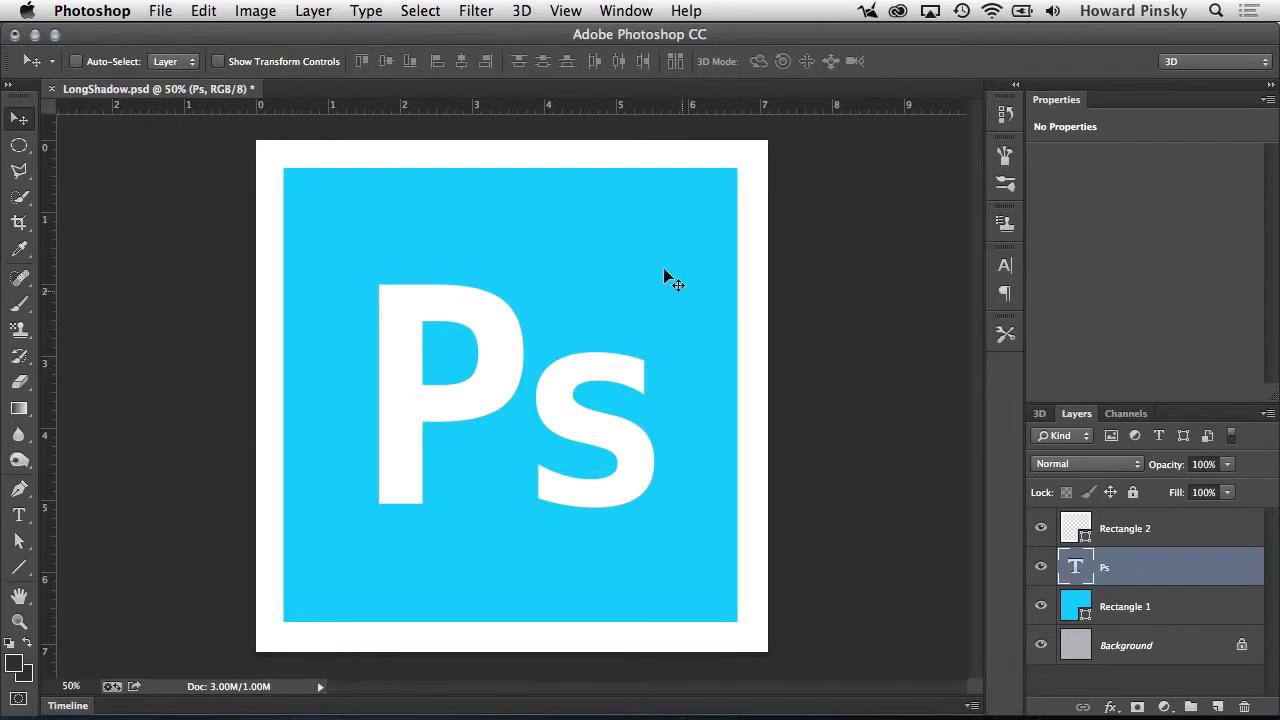
left_click(514, 8)
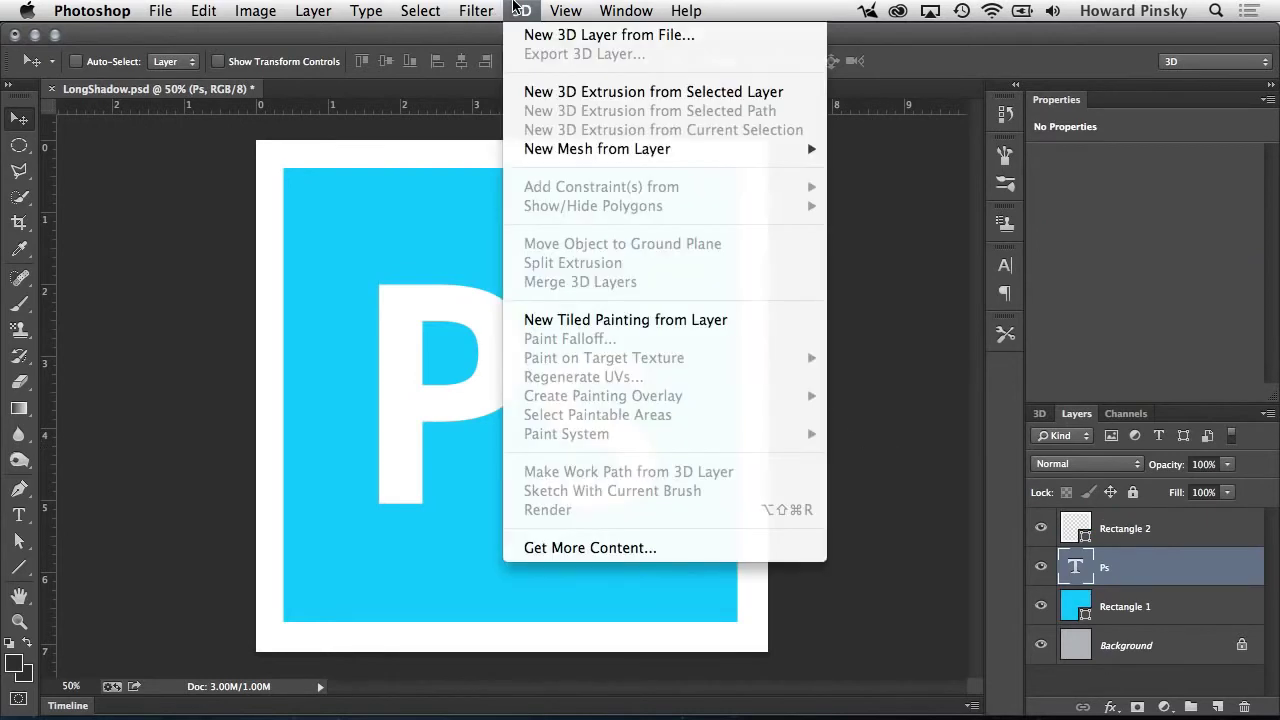
left_click(516, 92)
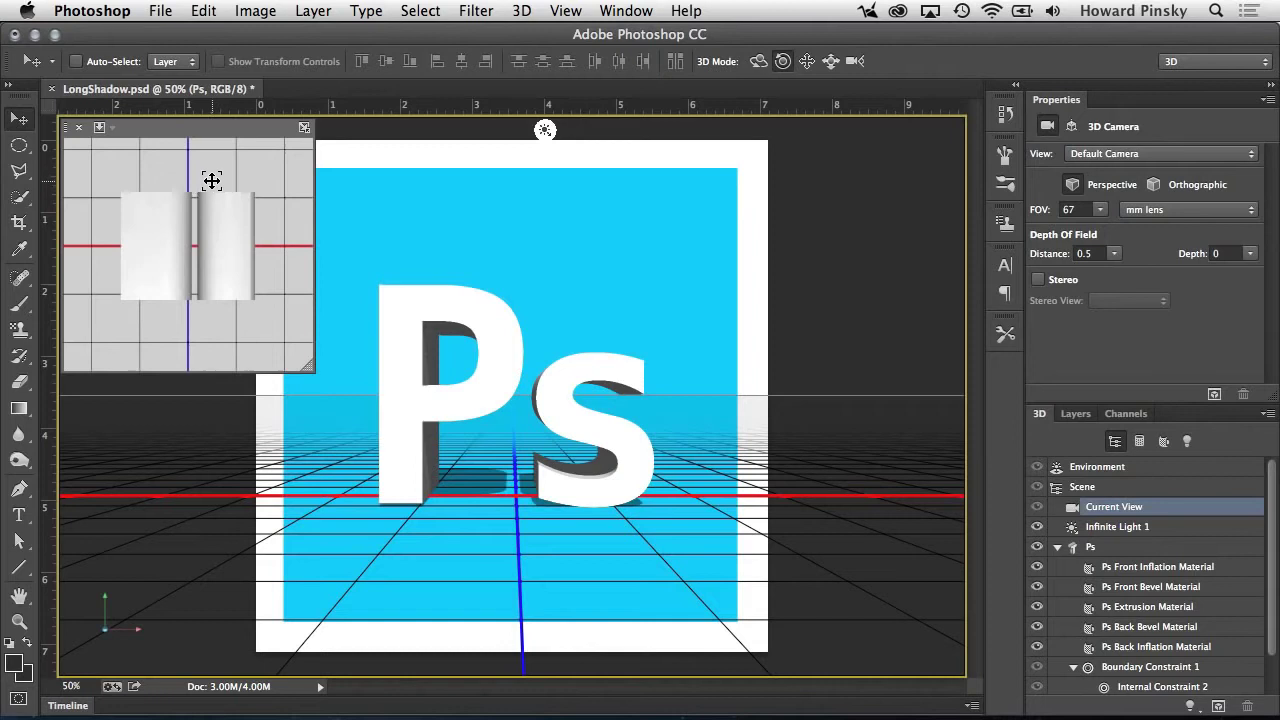
Set the secondary view's camera to Top, then swap it into the main canvas
left_click(106, 129)
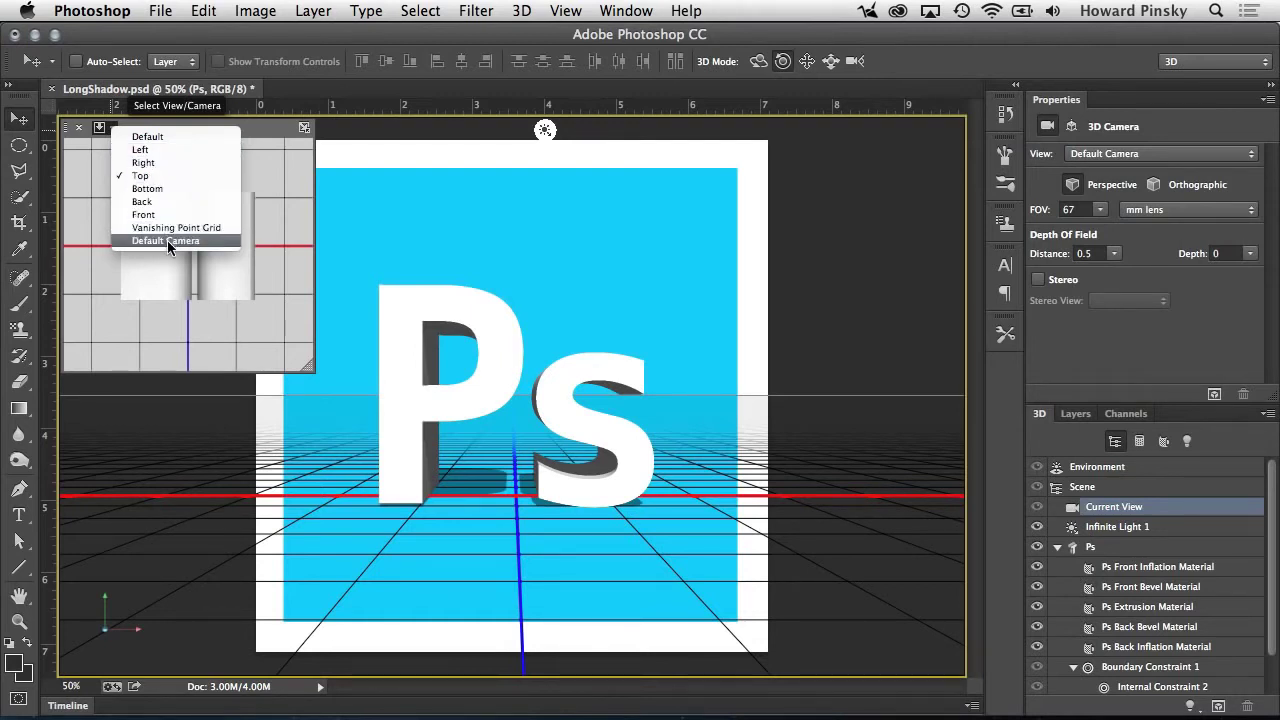
left_click(137, 175)
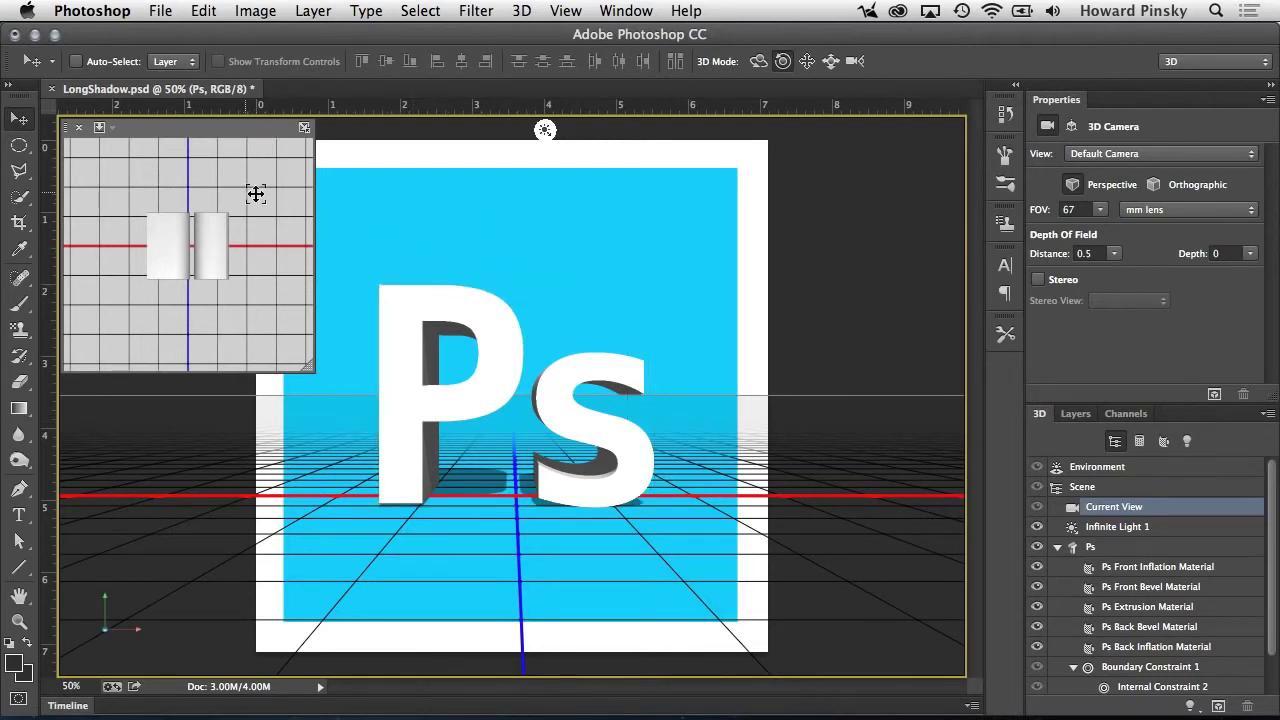
left_click(304, 128)
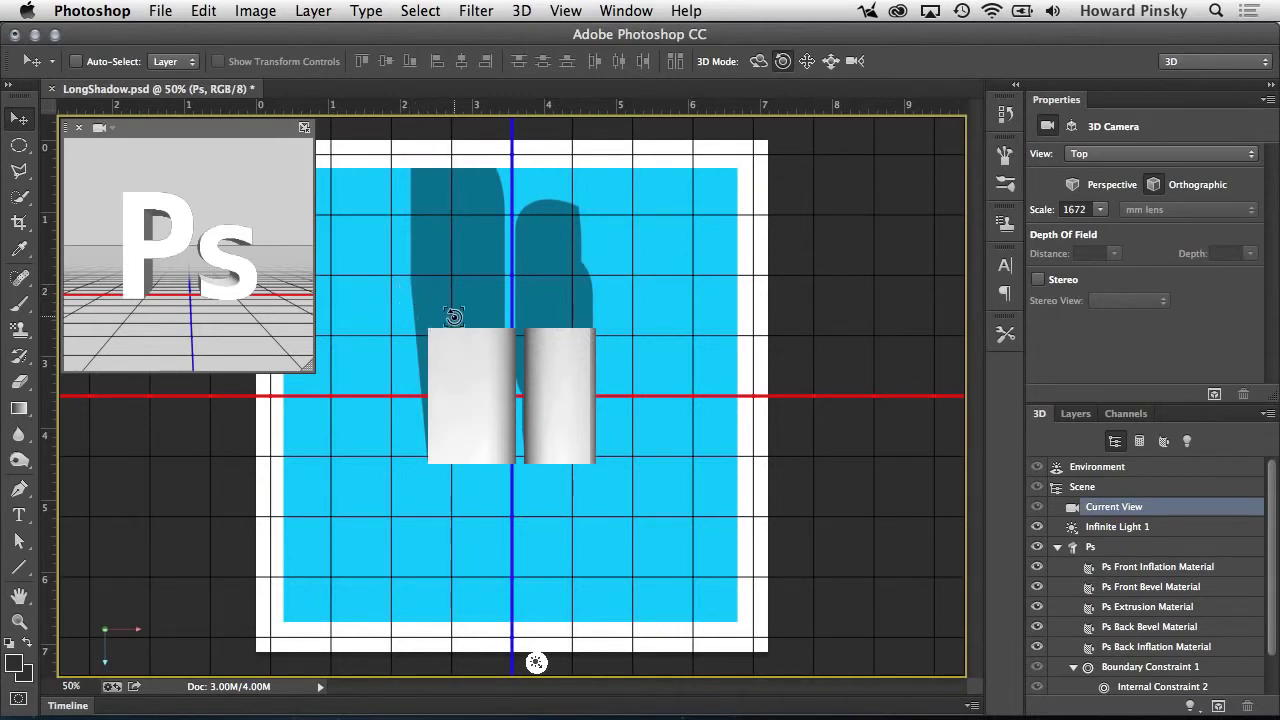
Rotate the Ps mesh 90° on X and scale it uniformly to about 175.4%
left_click(467, 360)
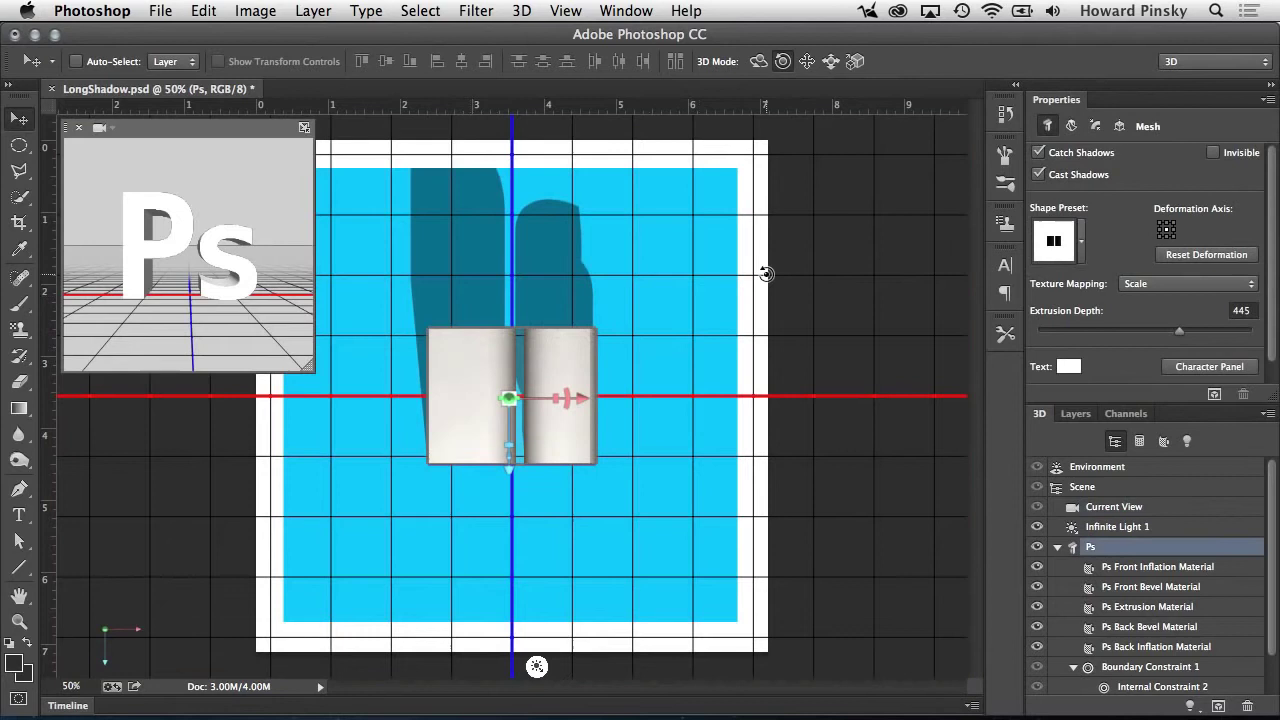
left_click(1119, 126)
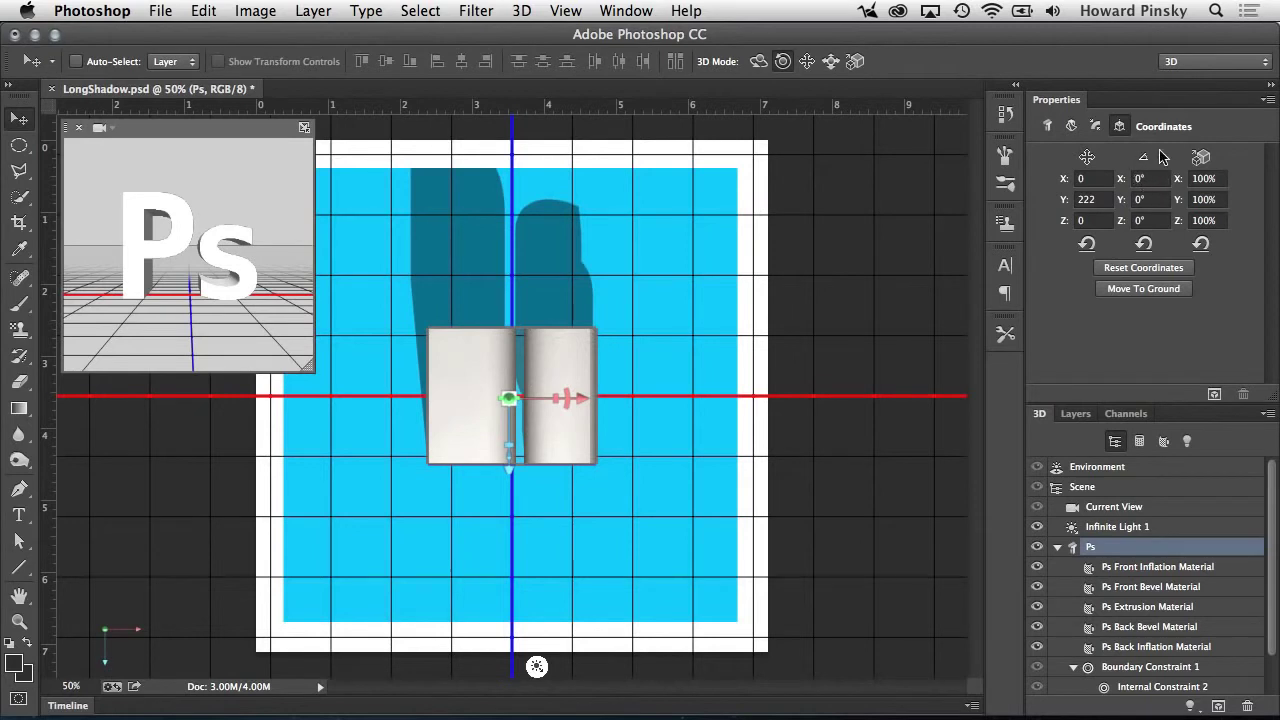
left_click(1152, 178)
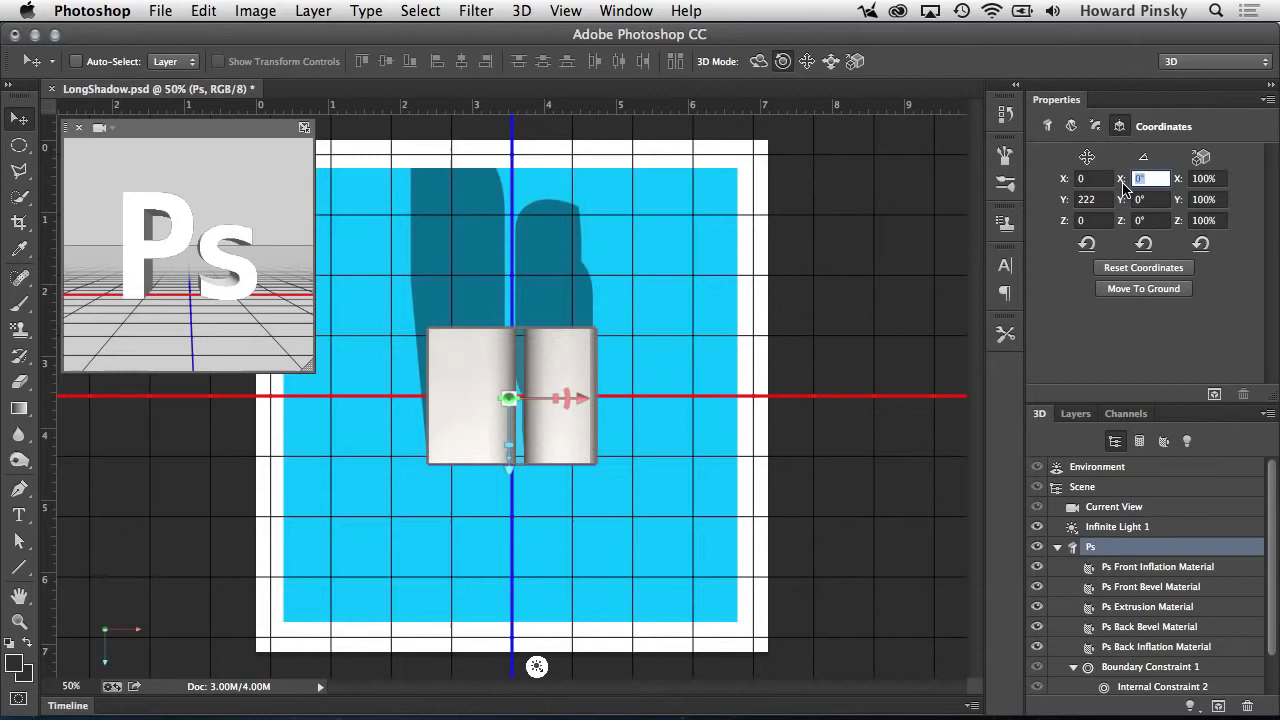
type("90")
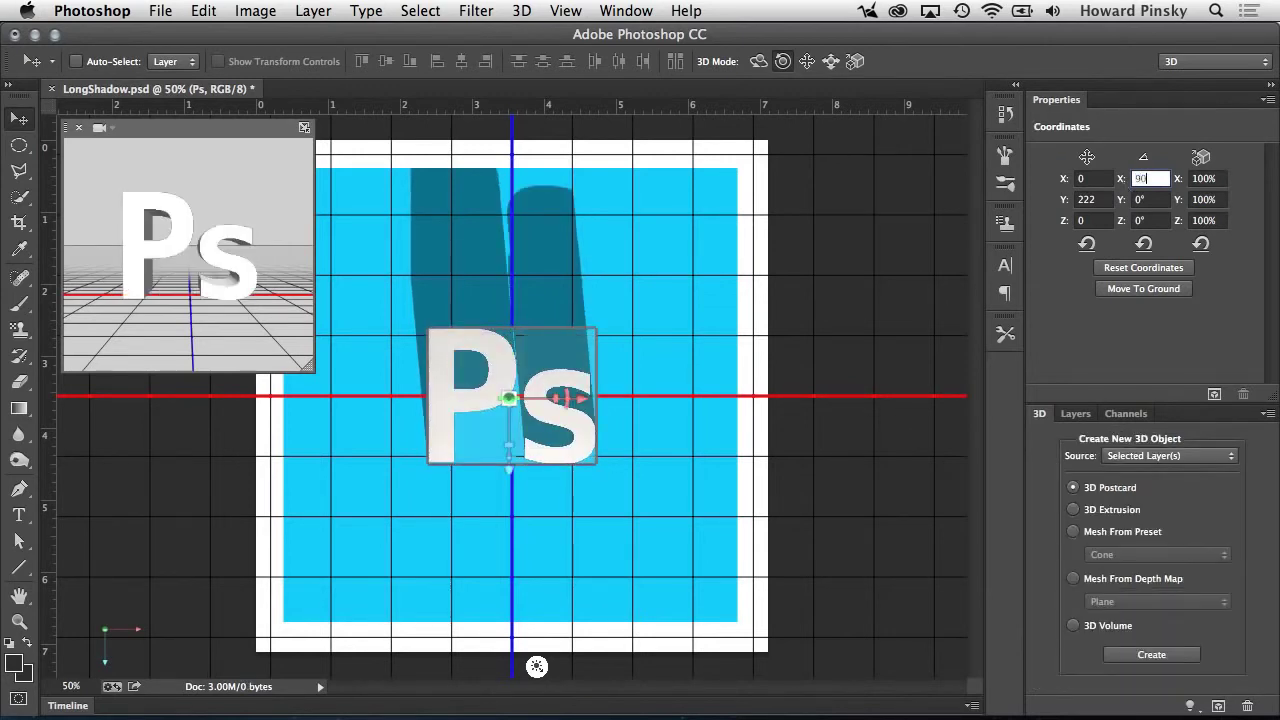
key("Return")
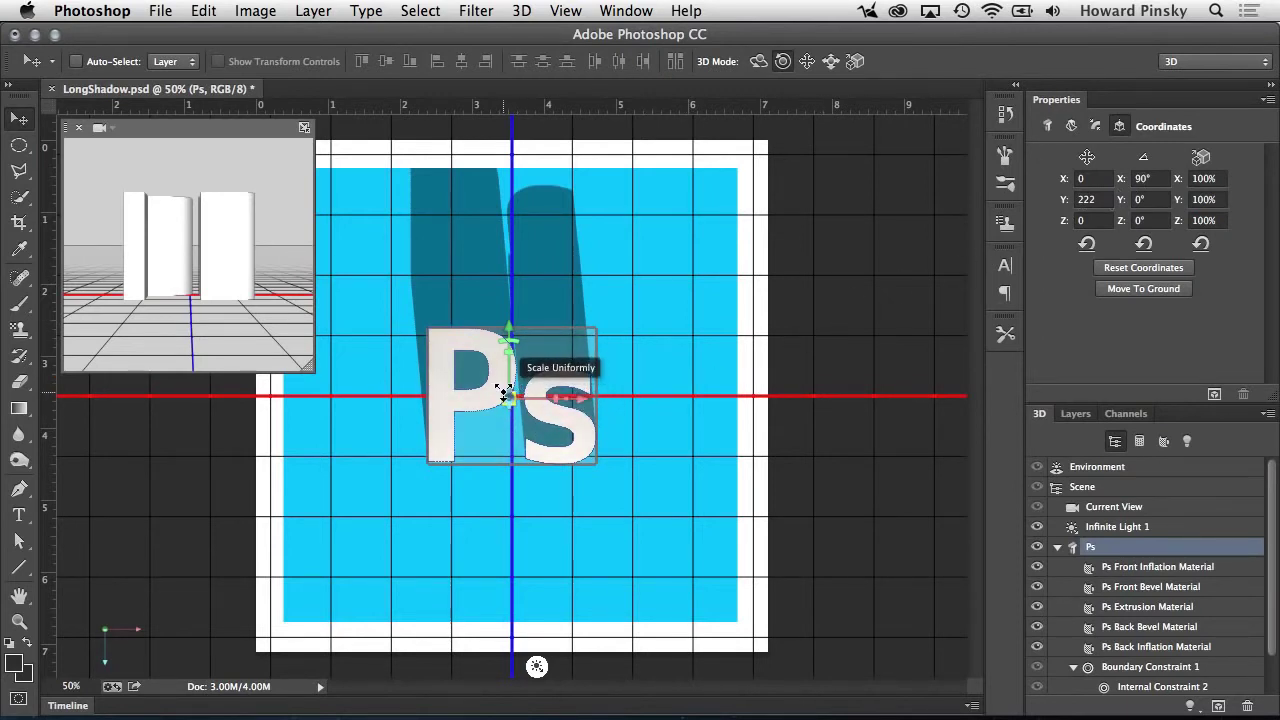
left_click_drag(503, 392, 252, 199)
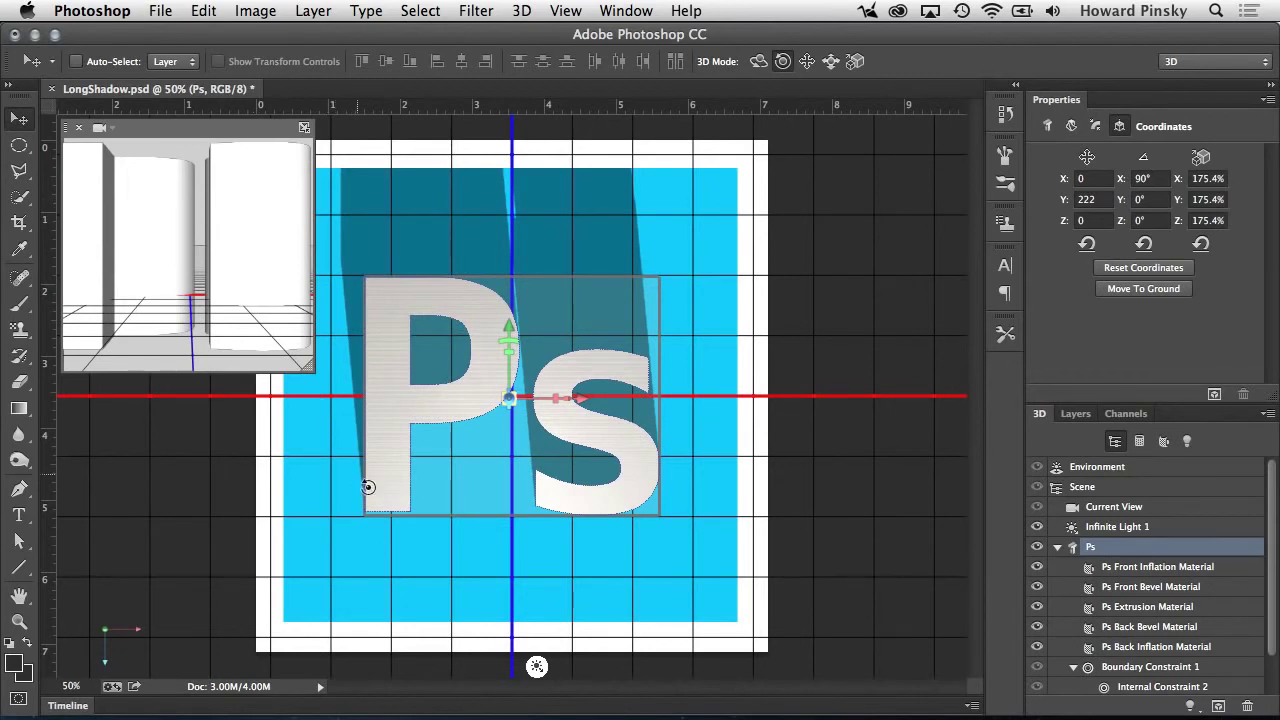
Angle Infinite Light 1 to cast a long lower-right diagonal shadow, then start rendering
left_click(537, 667)
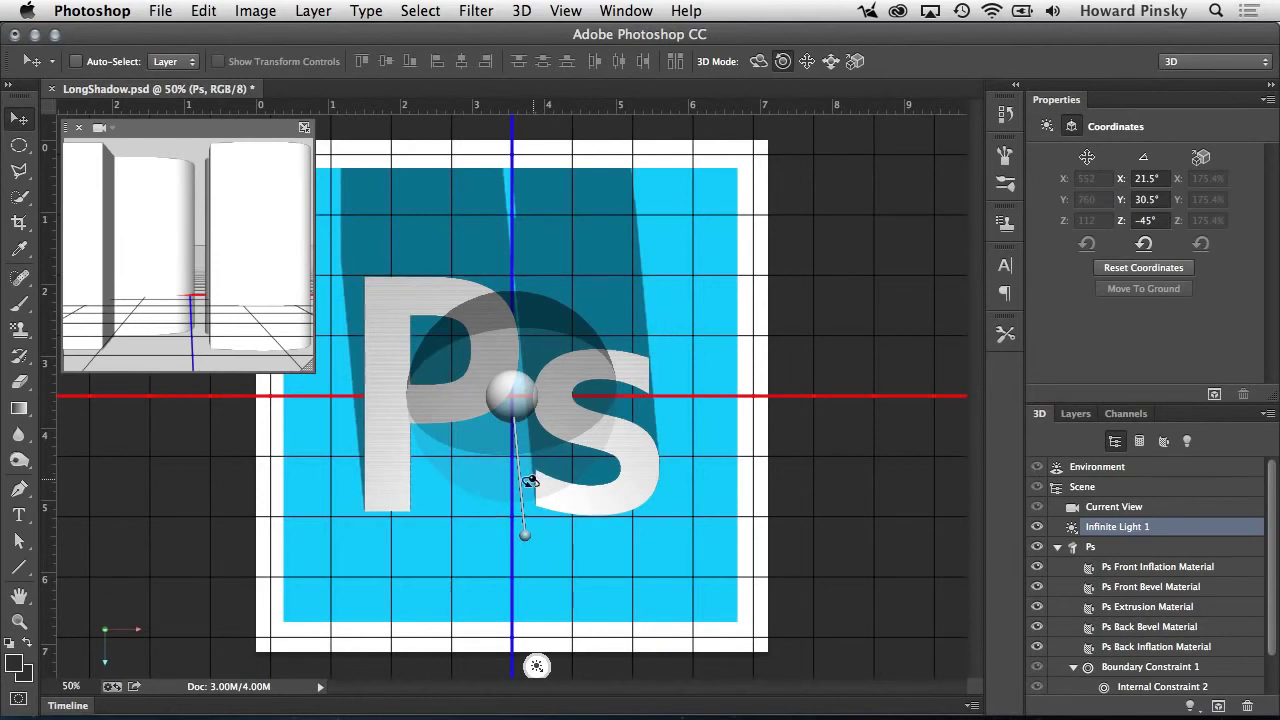
left_click_drag(529, 486, 365, 263)
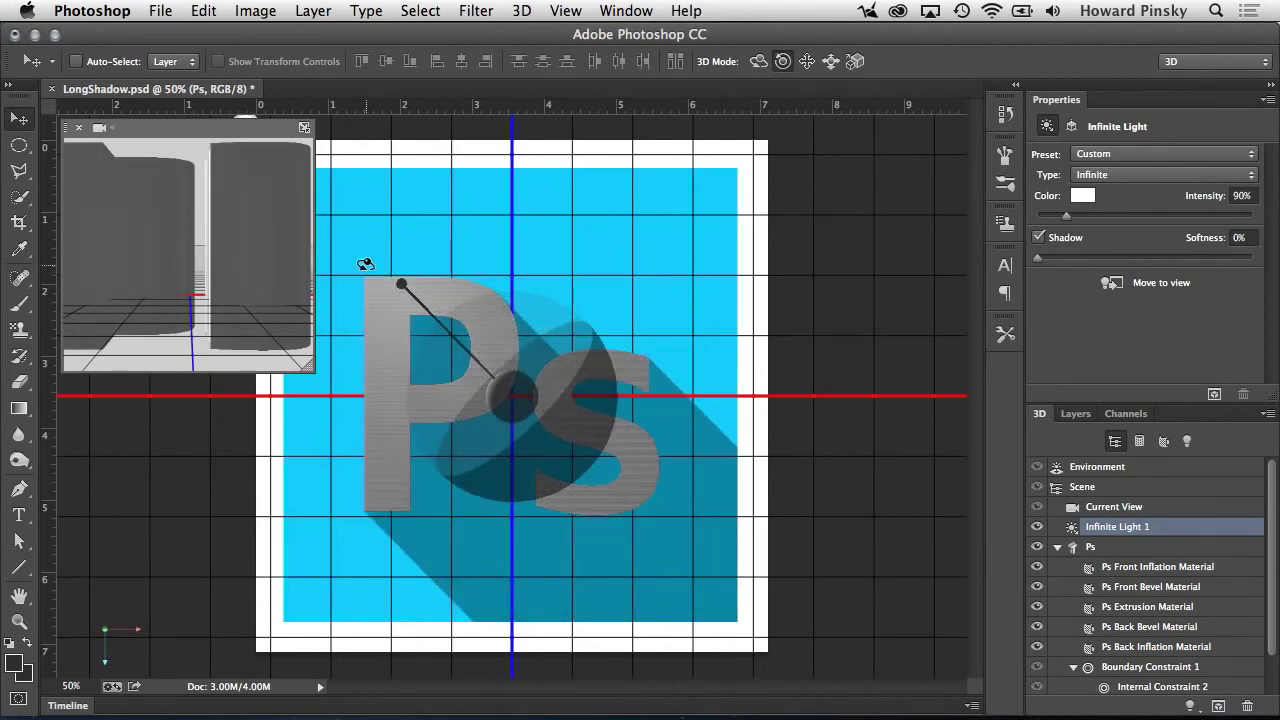
left_click(1215, 395)
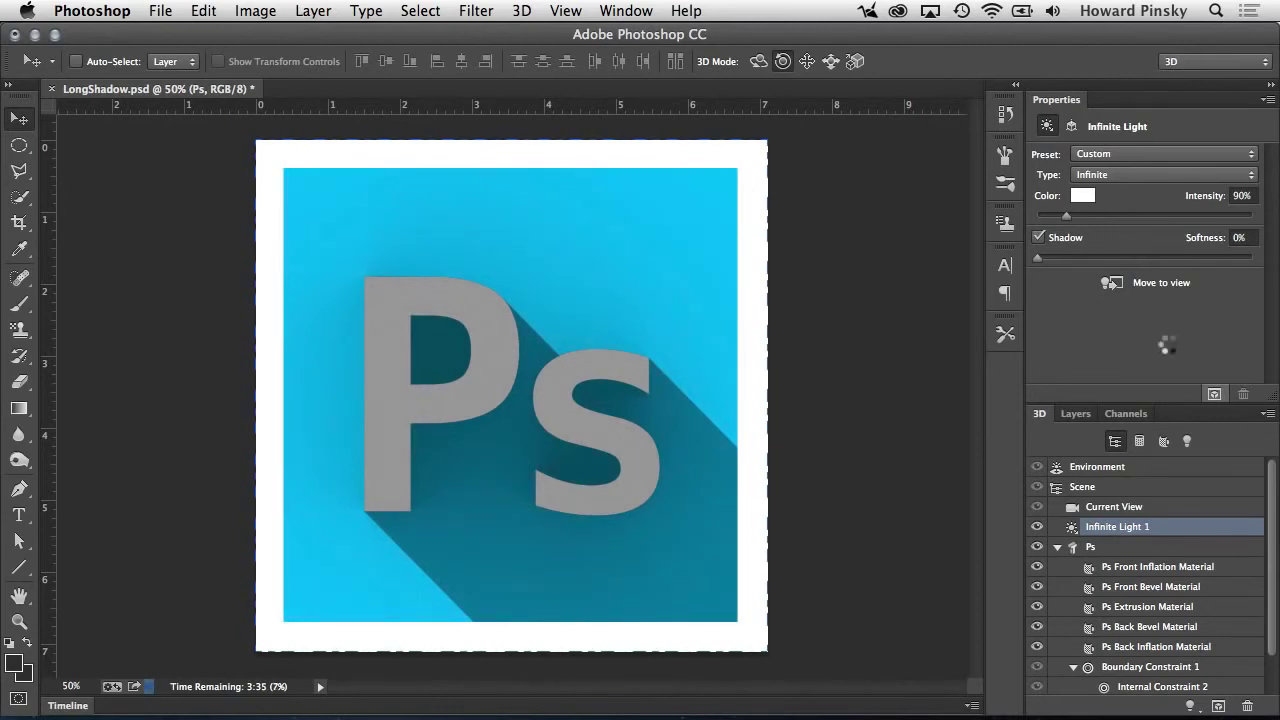
Stop the render, set the front inflation material's specular colour to white, then briefly re-render
key("Escape")
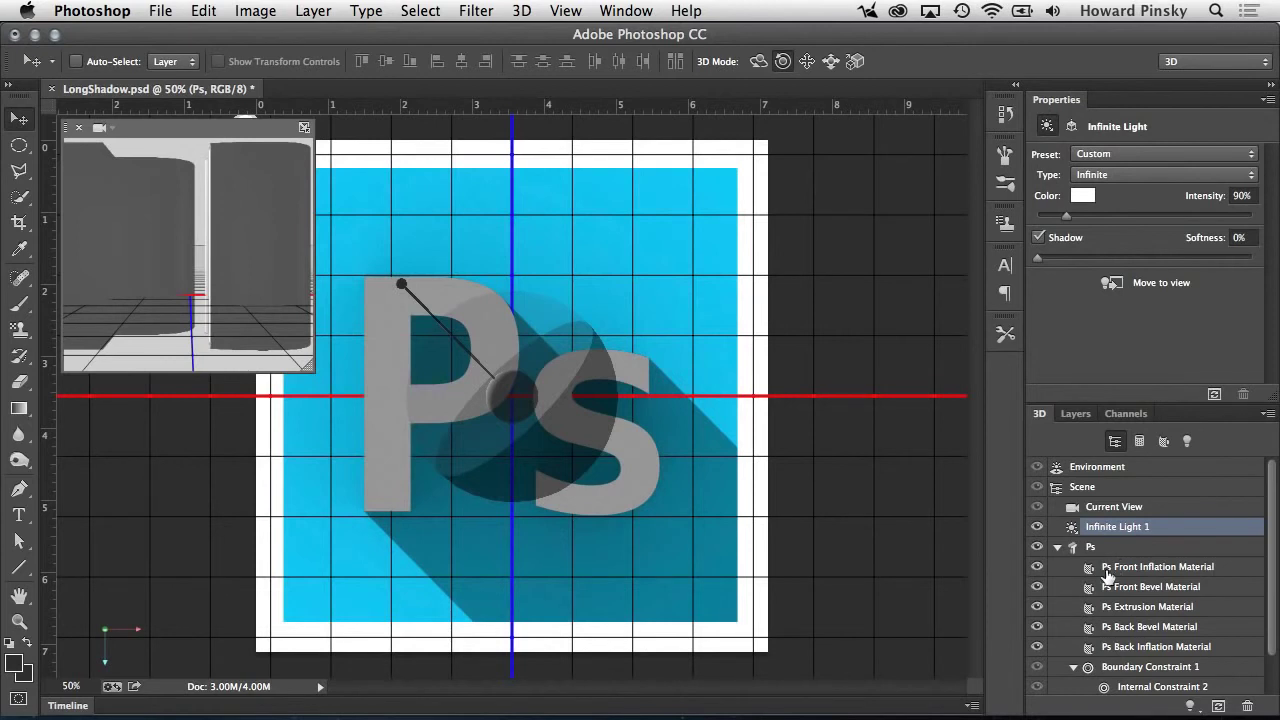
left_click(1150, 567)
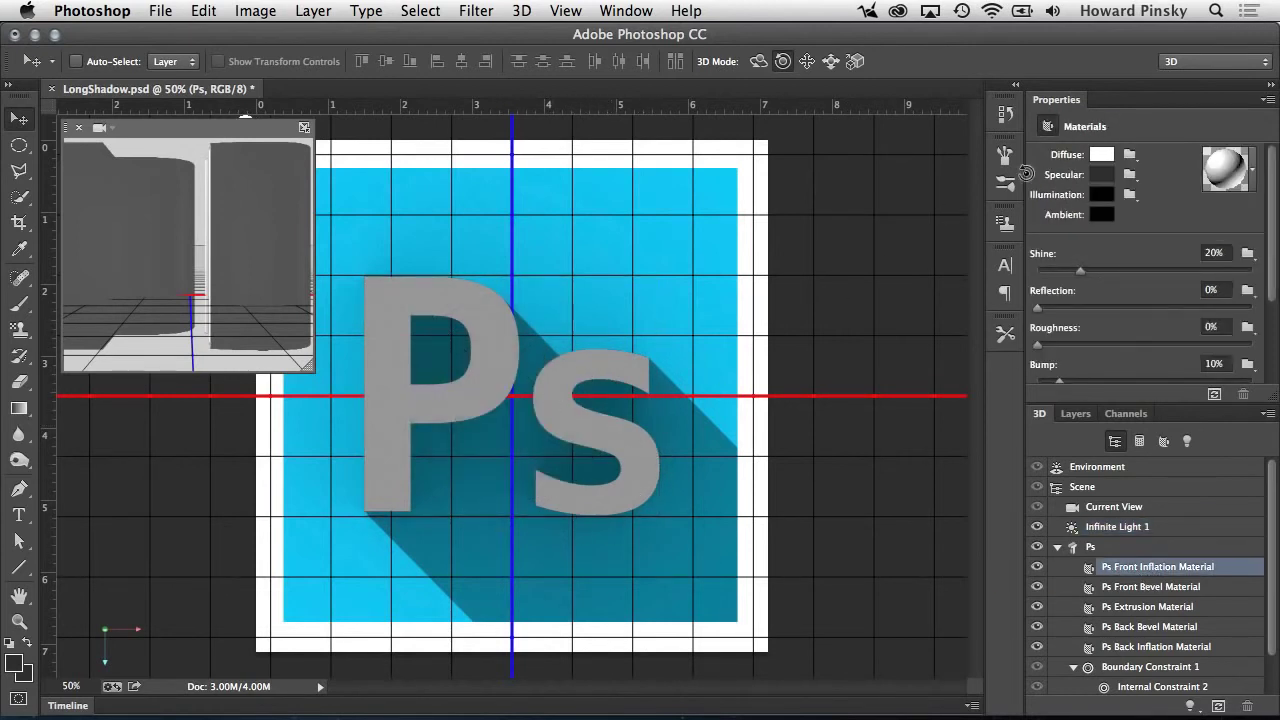
left_click(1101, 175)
left_click_drag(800, 455, 700, 371)
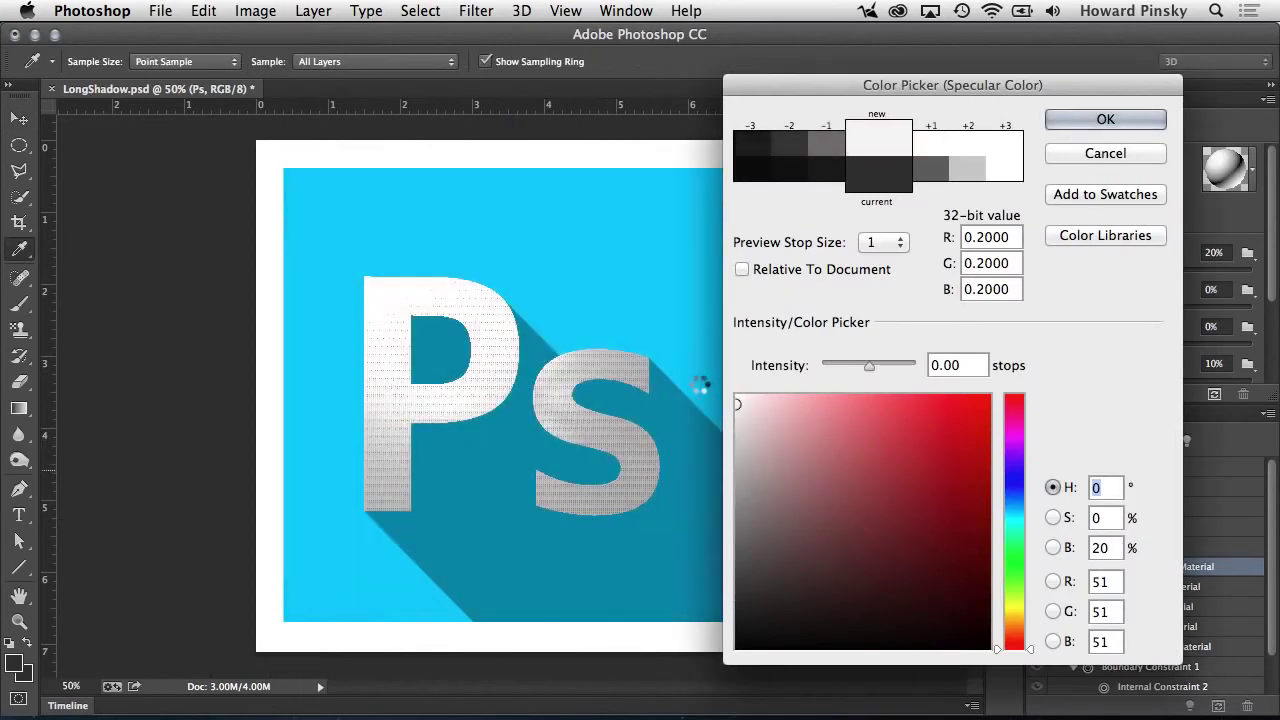
left_click(1105, 119)
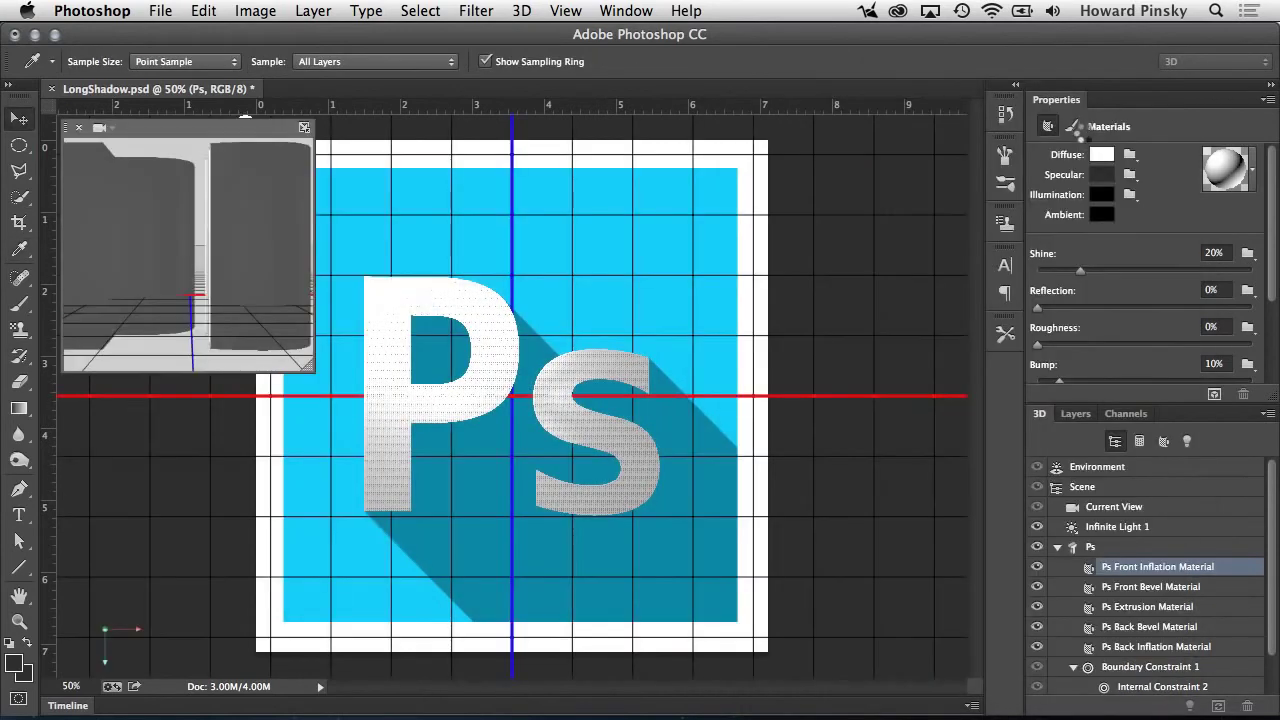
left_click(1214, 396)
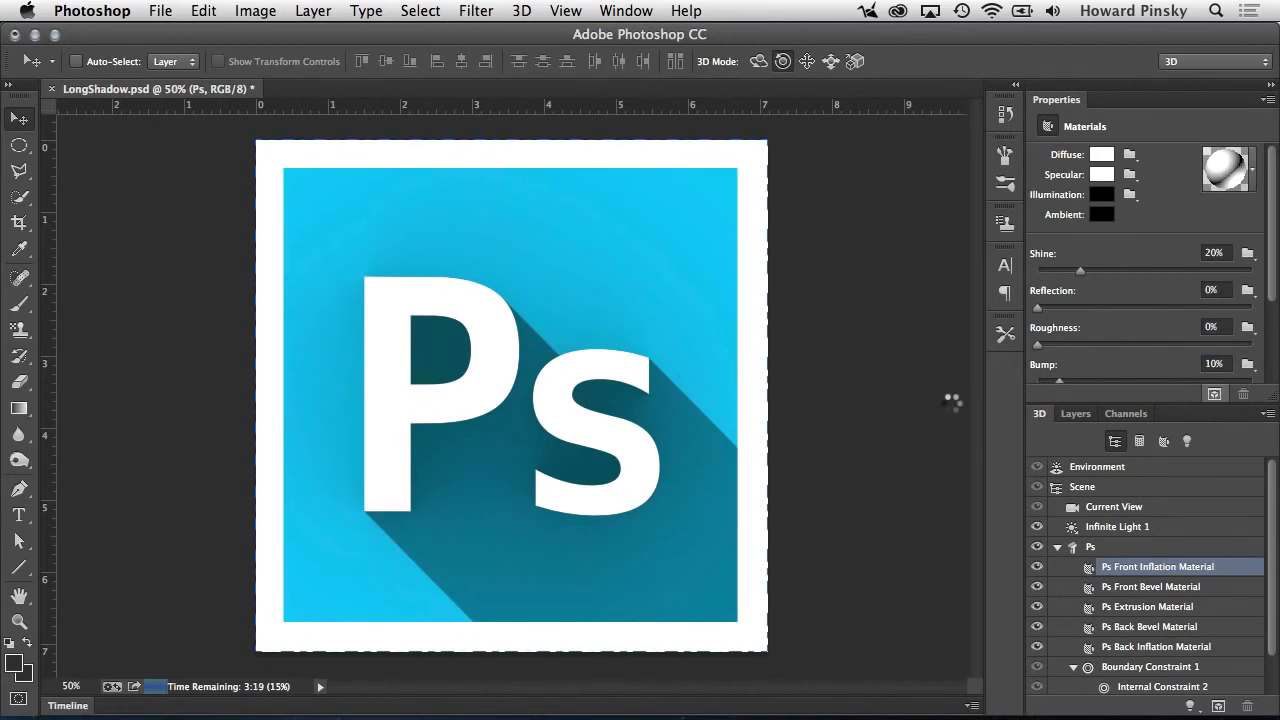
key("Escape")
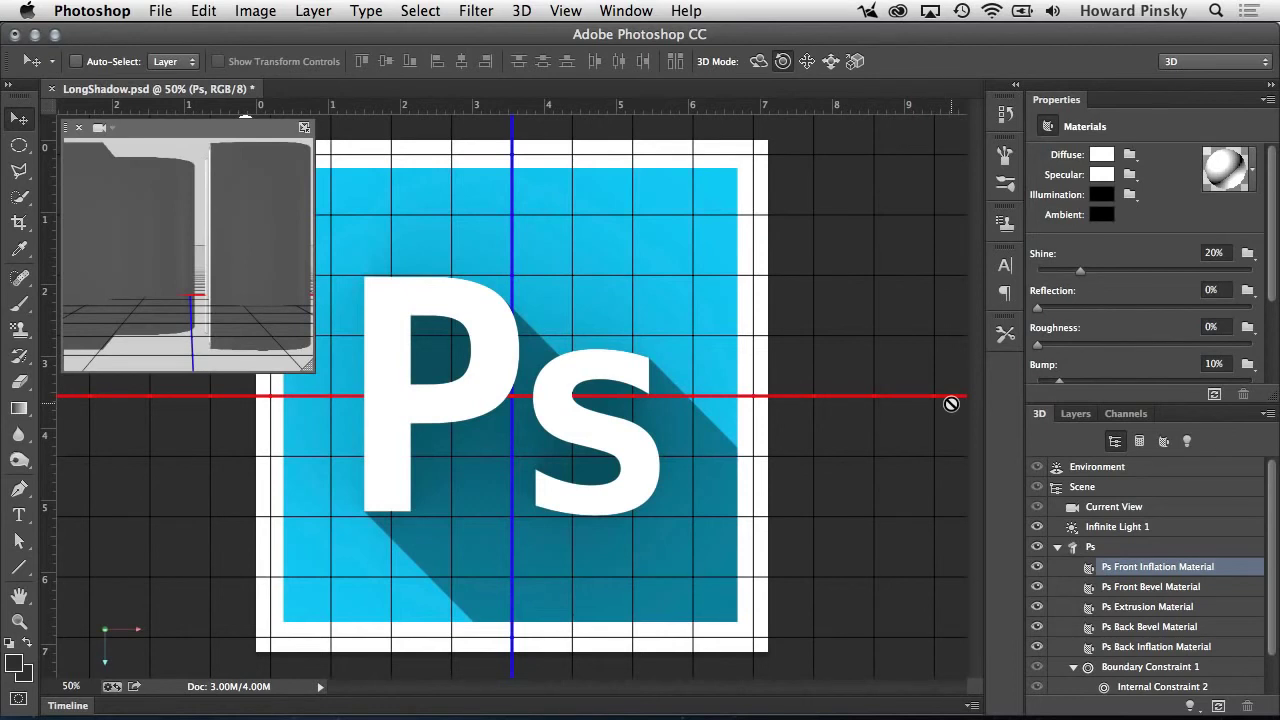
Open the Ps mesh's source text and retype it as Ai
left_click(1118, 548)
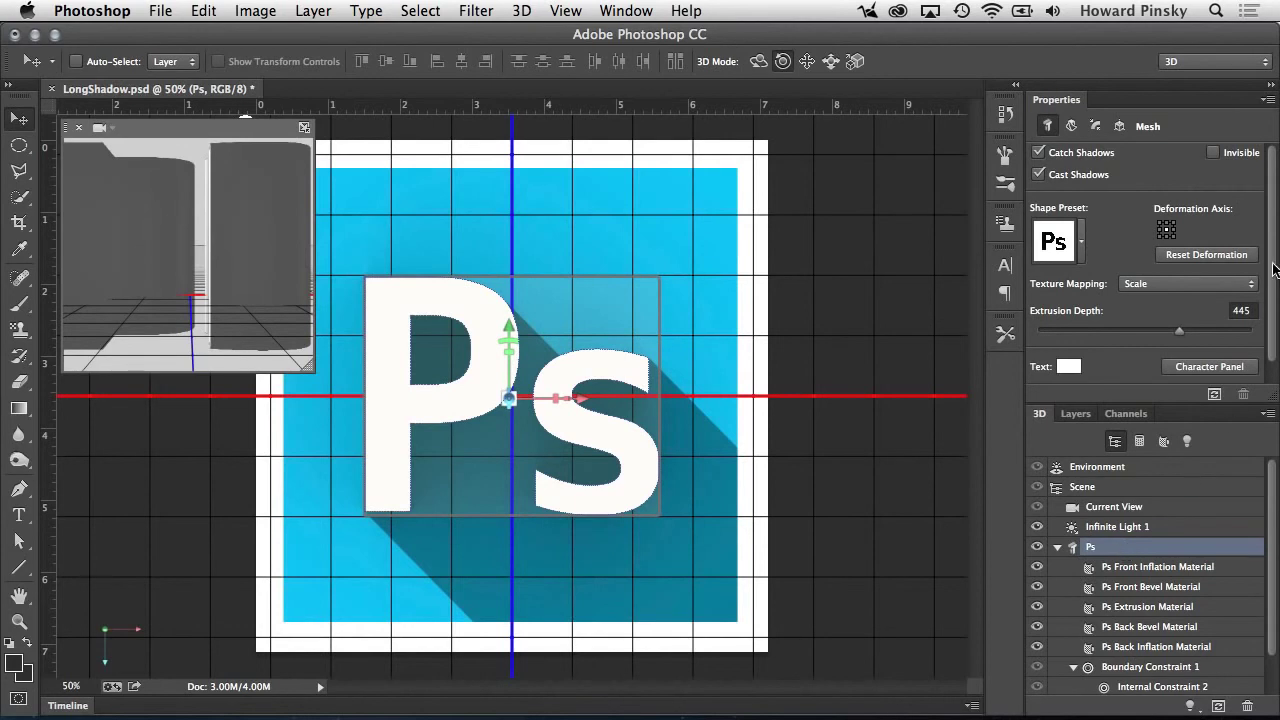
scroll(1275, 270, "down", 2)
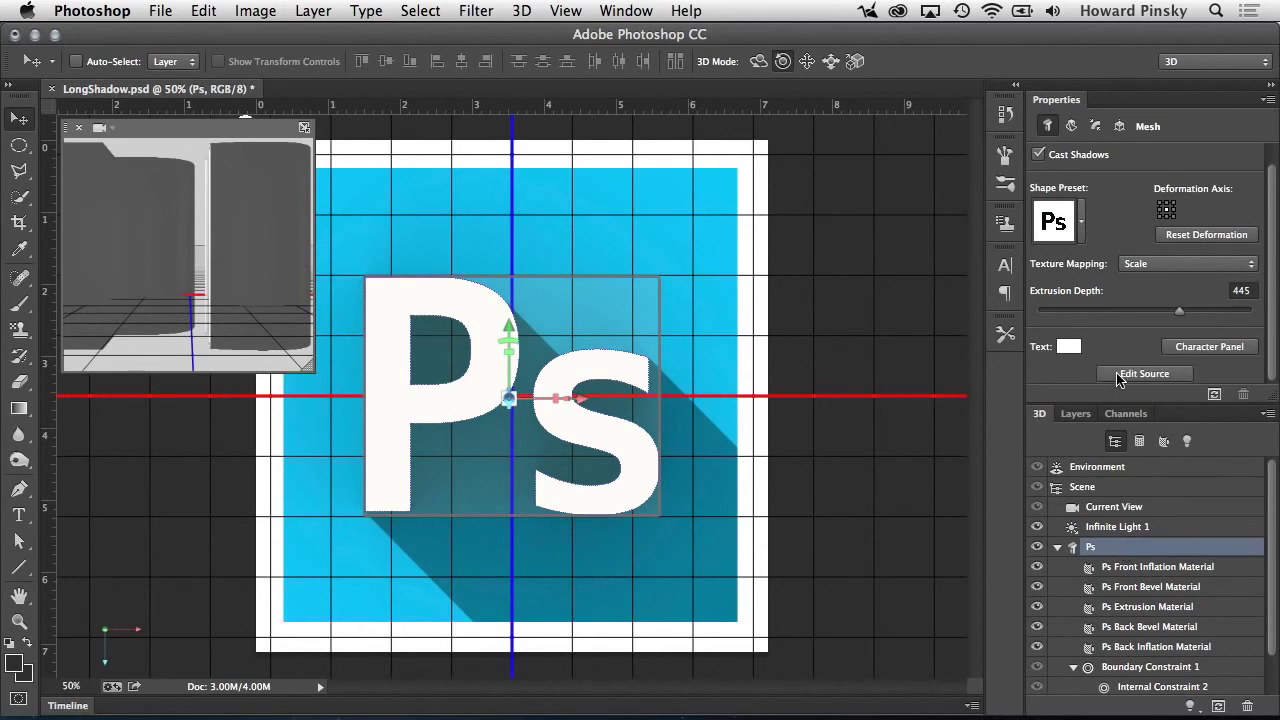
left_click(1140, 374)
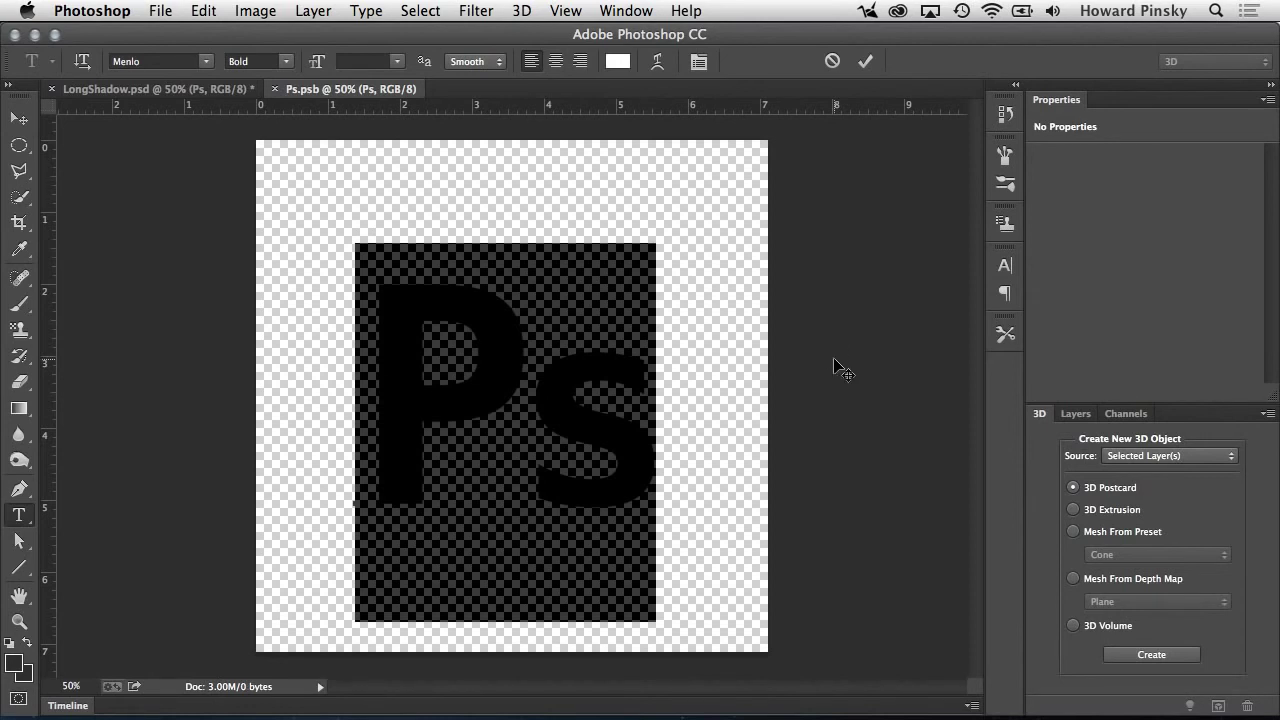
type("Ai")
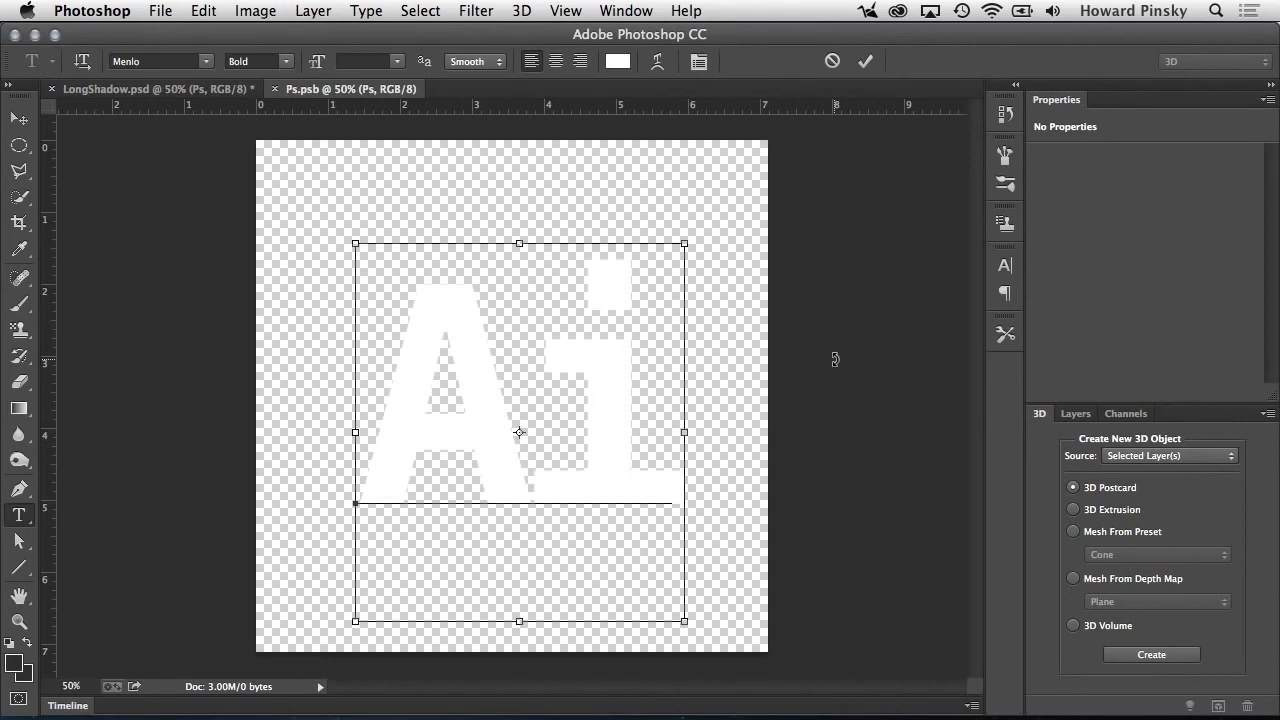
Set the Ai text to Helvetica Bold, commit it, then save and close Ps.psb
key("ctrl+a")
left_click(174, 60)
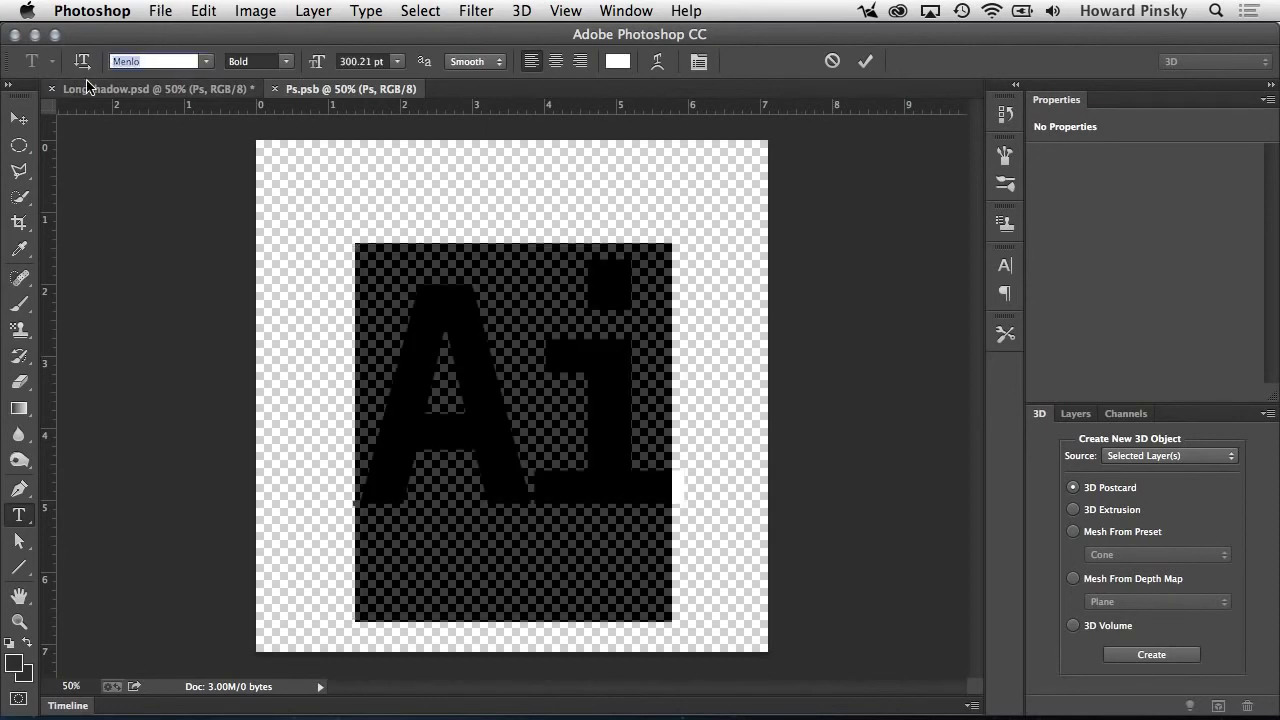
type("Helvetica")
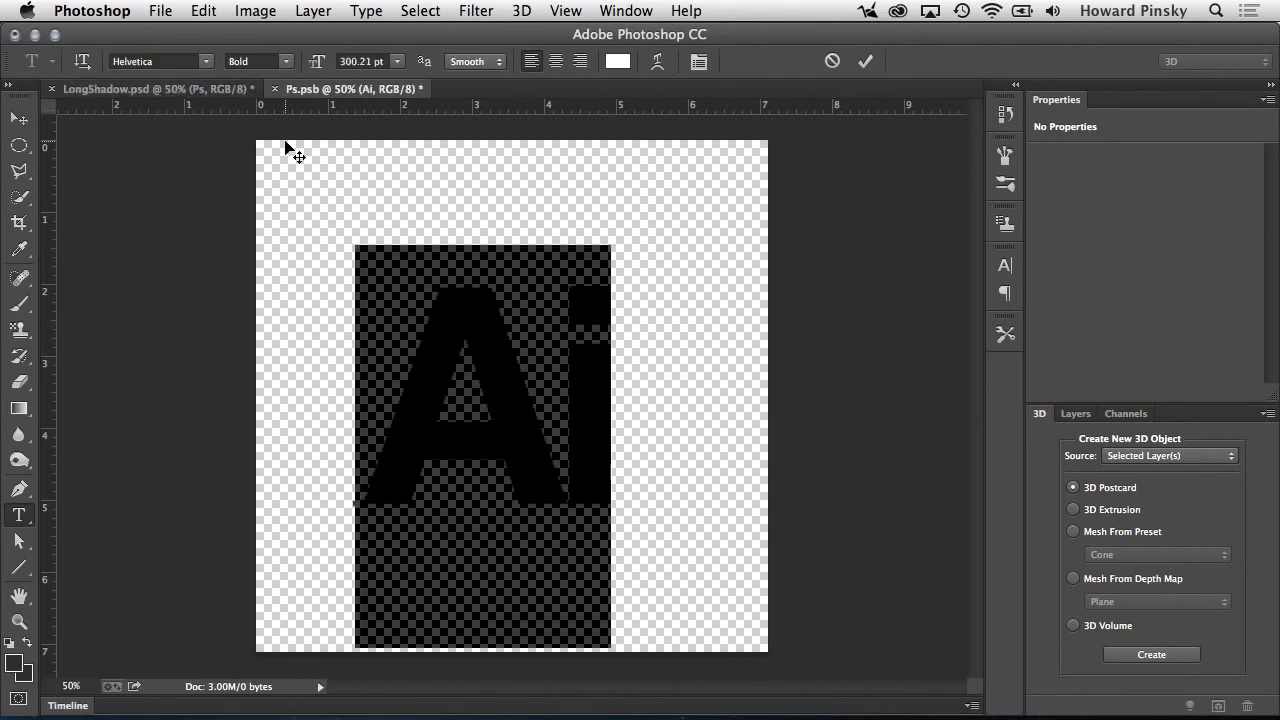
left_click(284, 138)
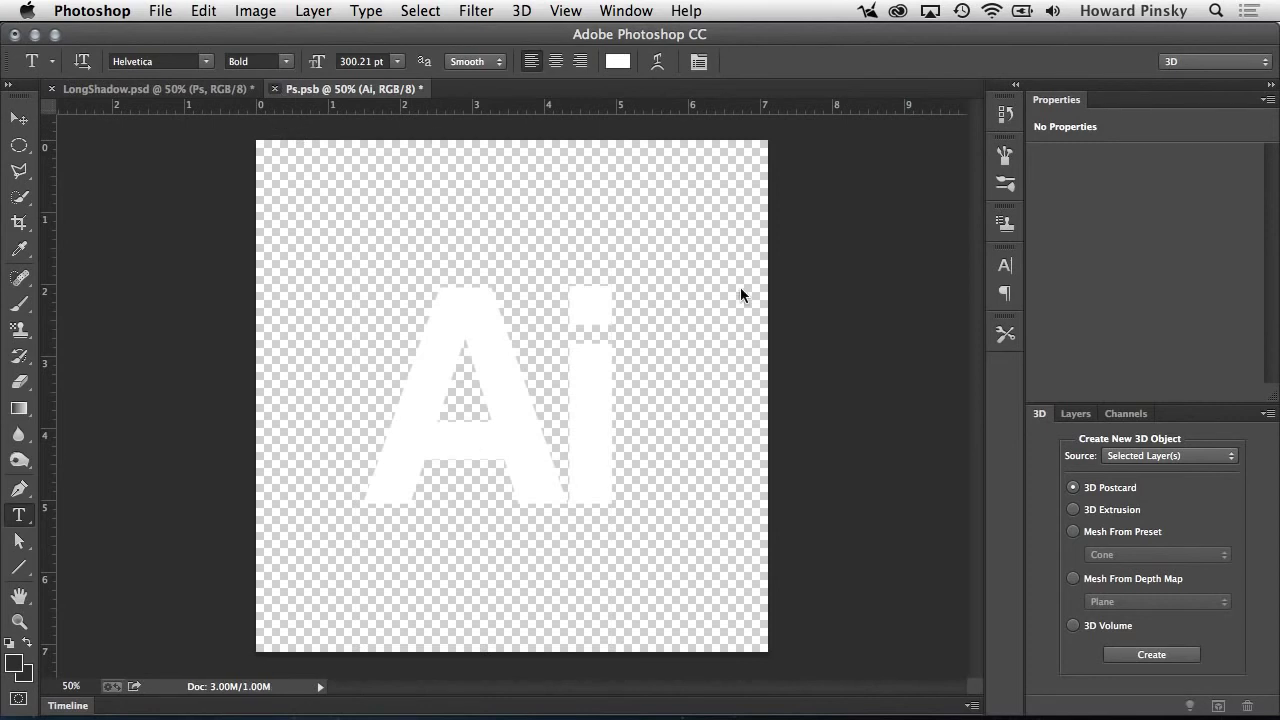
key("ctrl+s")
key("ctrl+w")
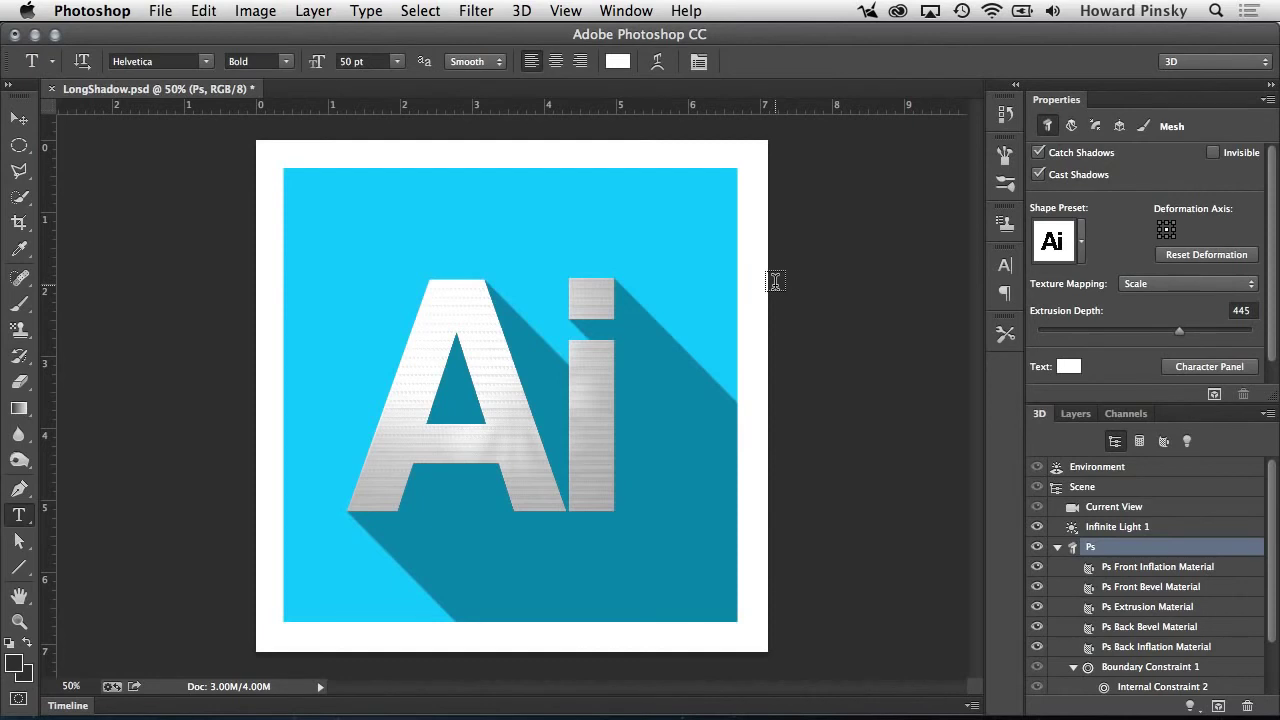
Change the Rectangle 1 background square's fill to orange ffb400
left_click(1076, 414)
key("alt+bracketleft")
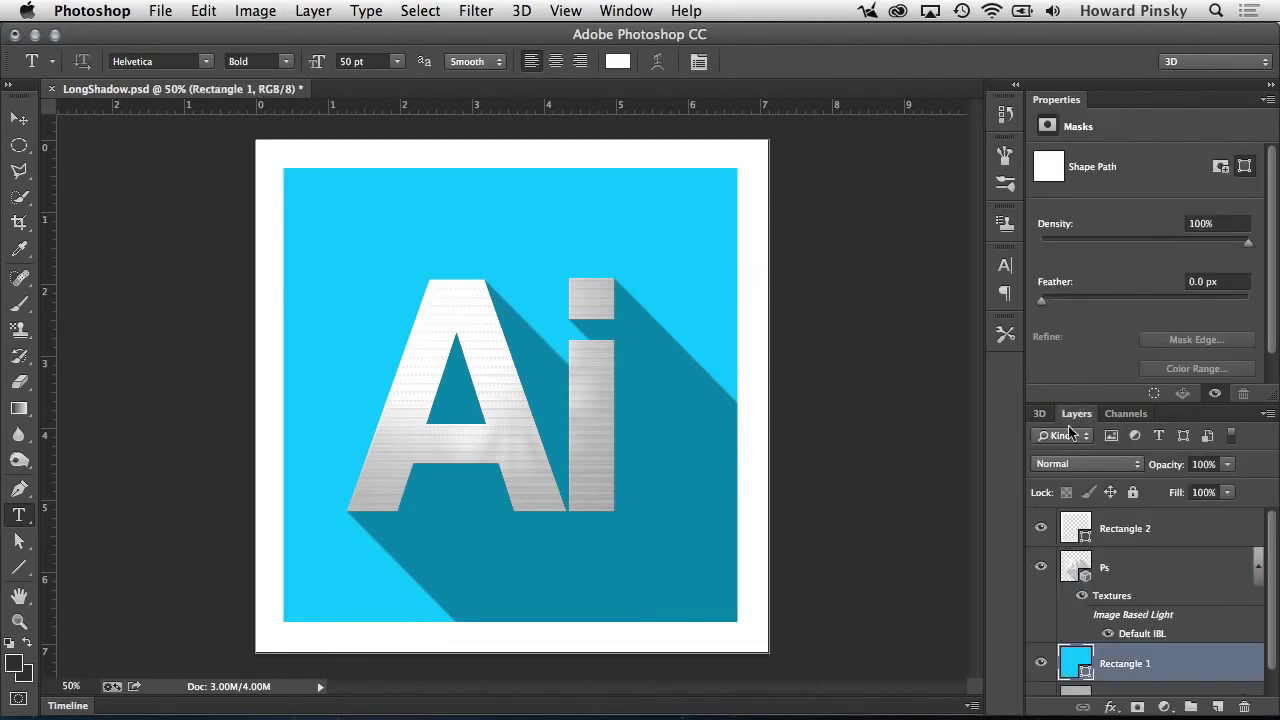
double_click(1076, 664)
left_click(1022, 368)
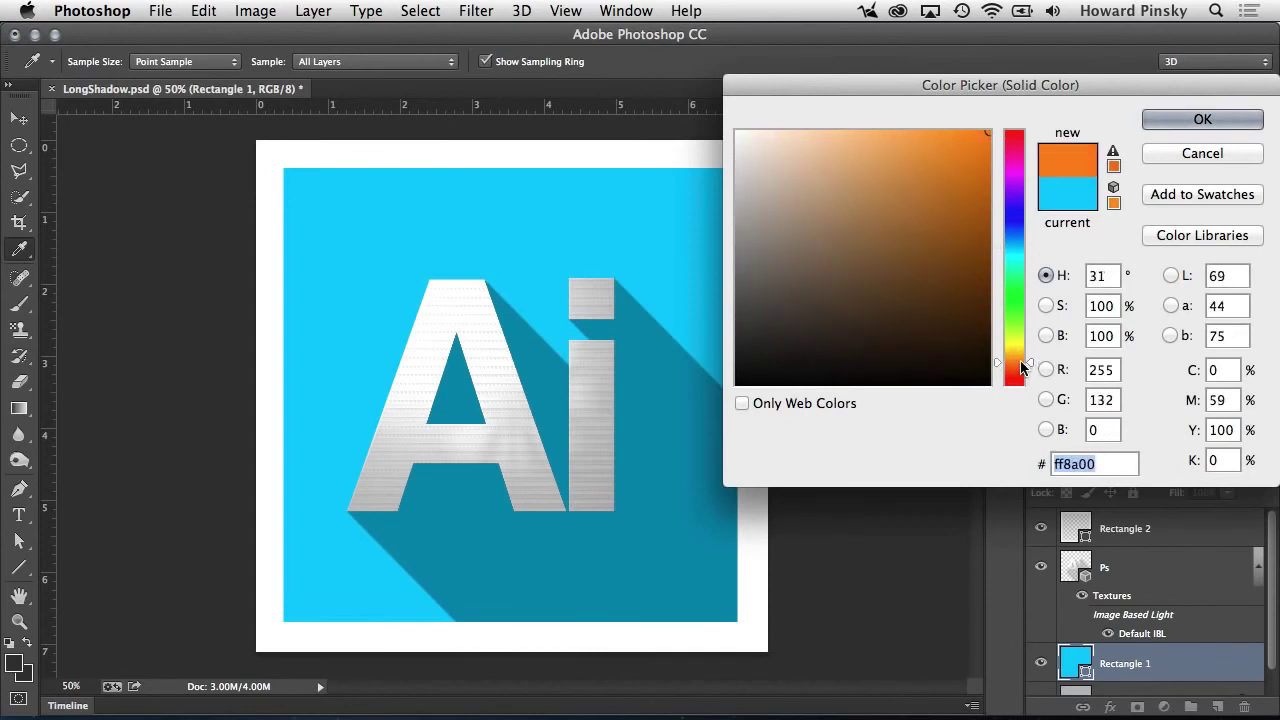
left_click_drag(1022, 368, 1019, 352)
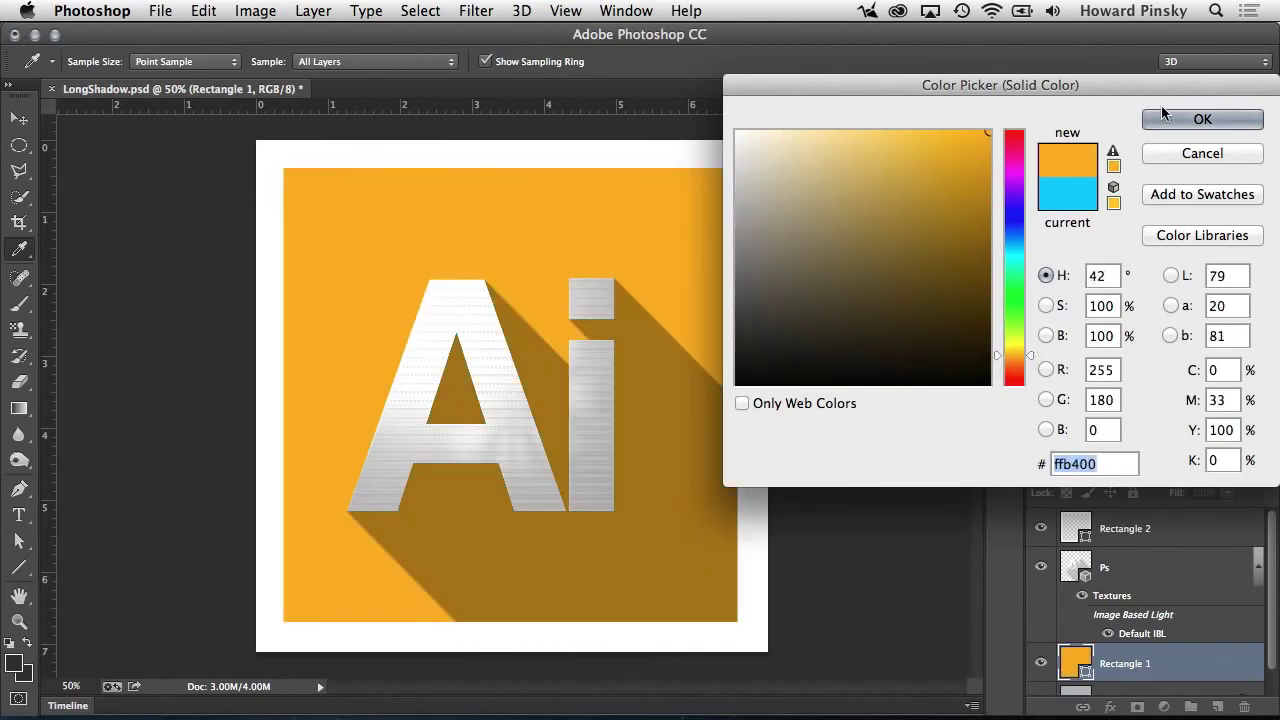
left_click(1163, 116)
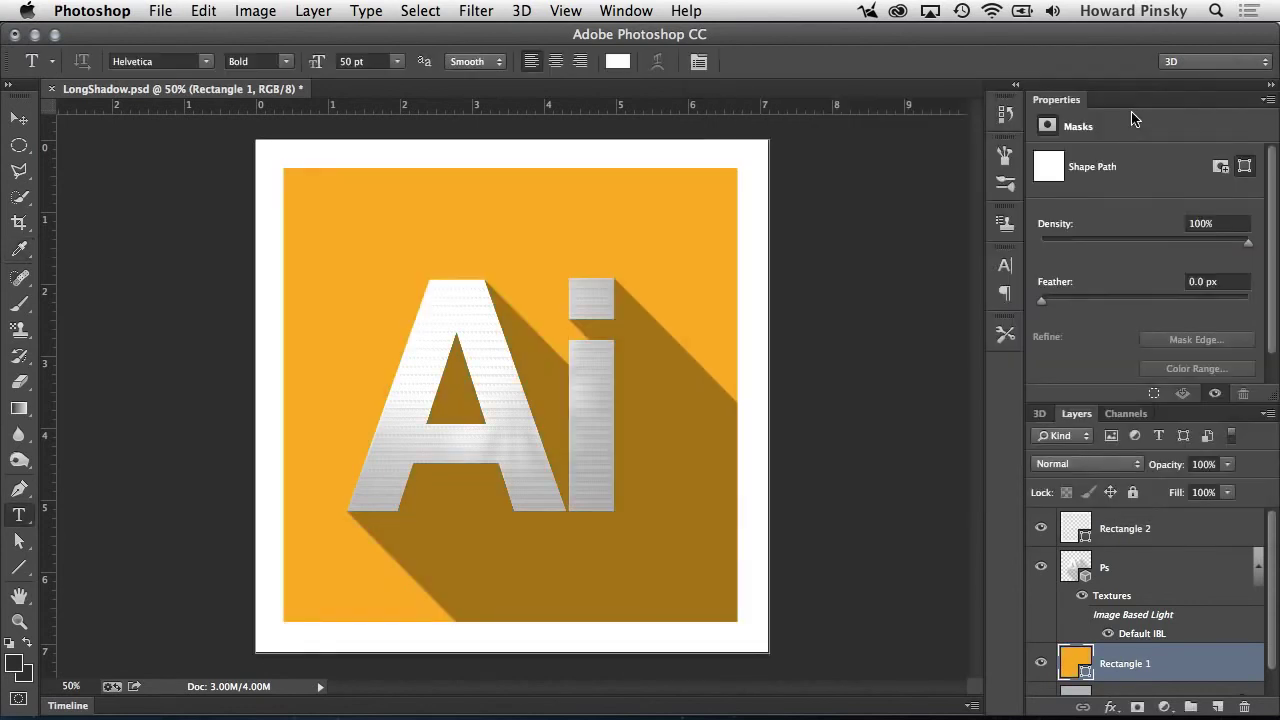
Re-render the Ps 3D layer, stopping the render at about 8%
left_click(1131, 571)
left_click(1214, 394)
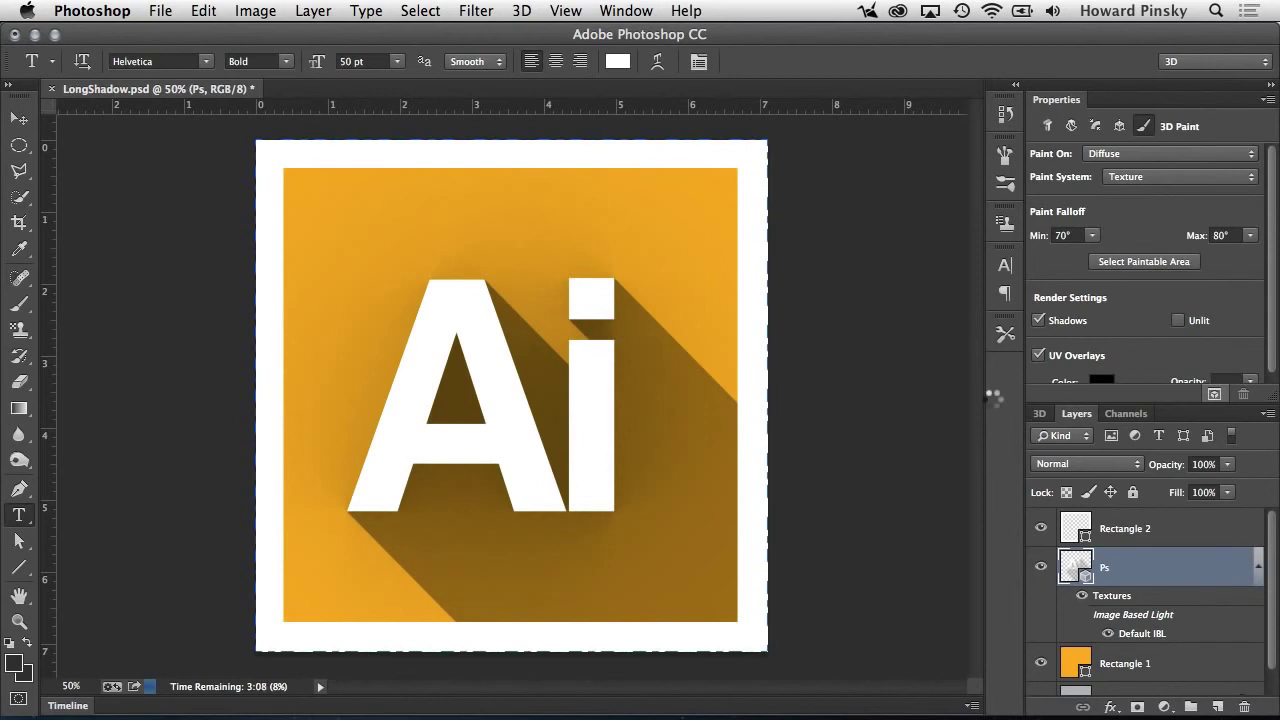
key("Escape")
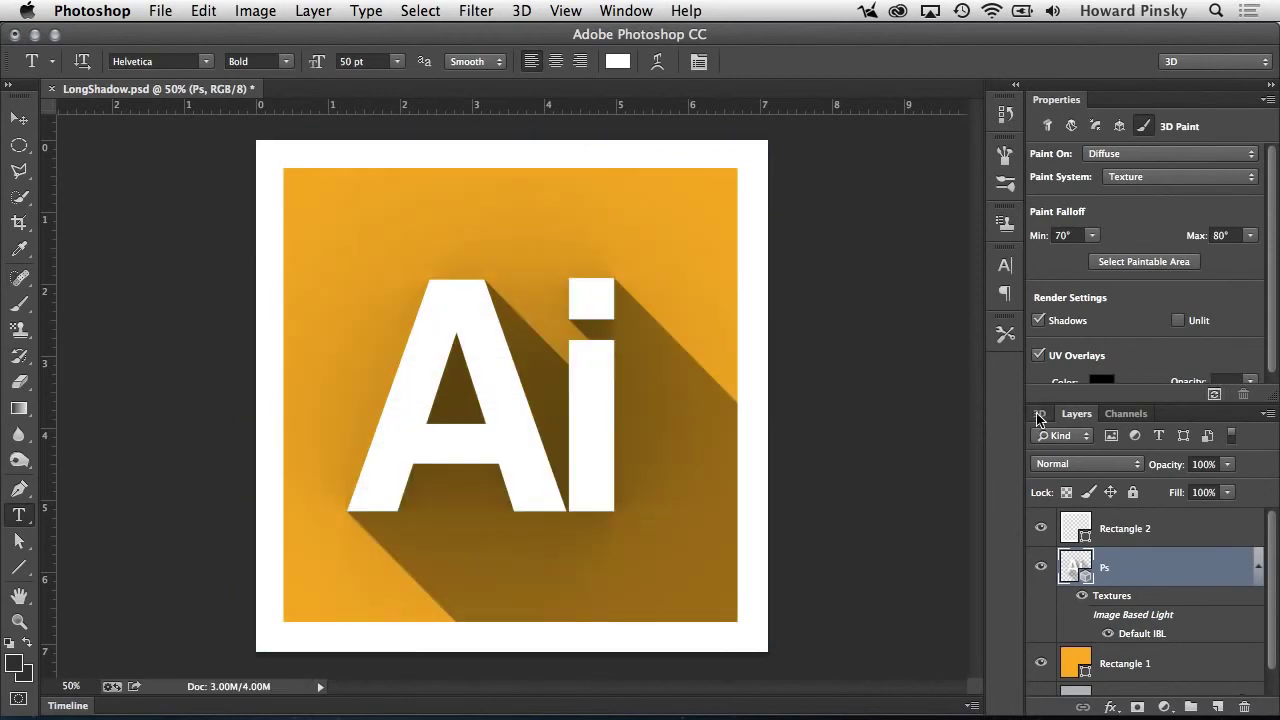
Set the Environment's ground plane shadow opacity to 25% and render again
left_click(1039, 413)
left_click(1104, 467)
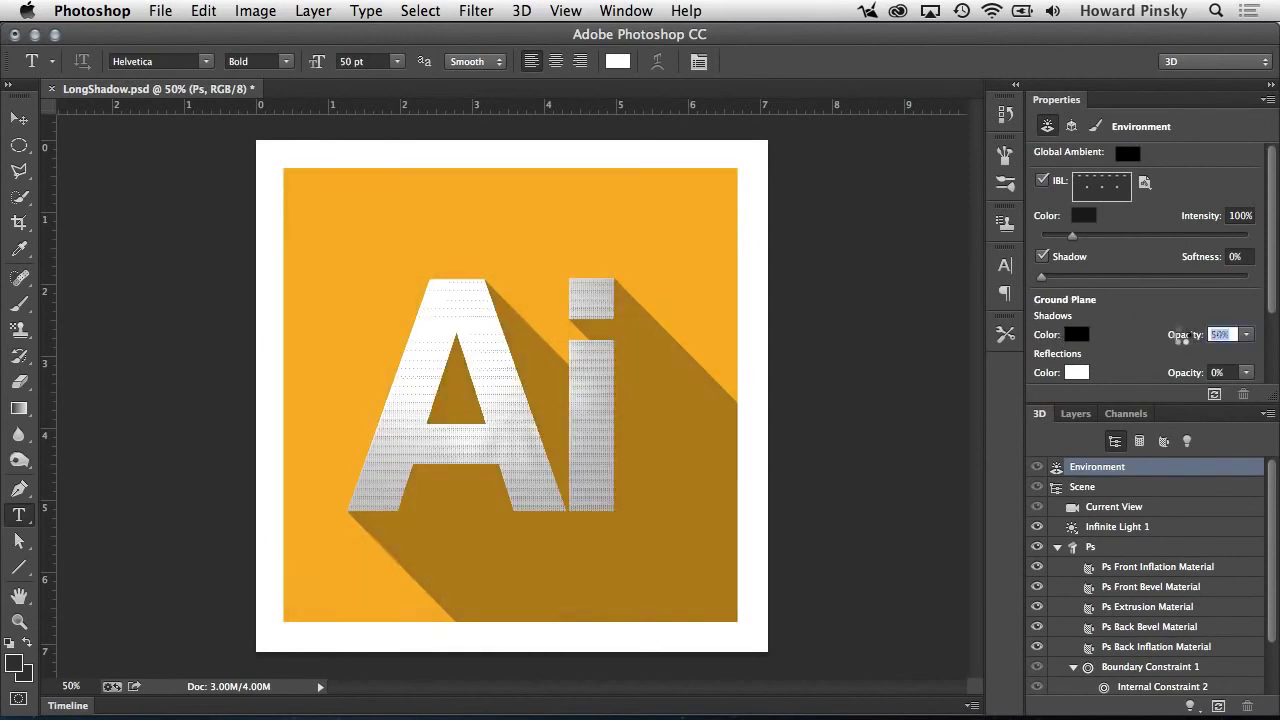
left_click_drag(1192, 327, 1156, 333)
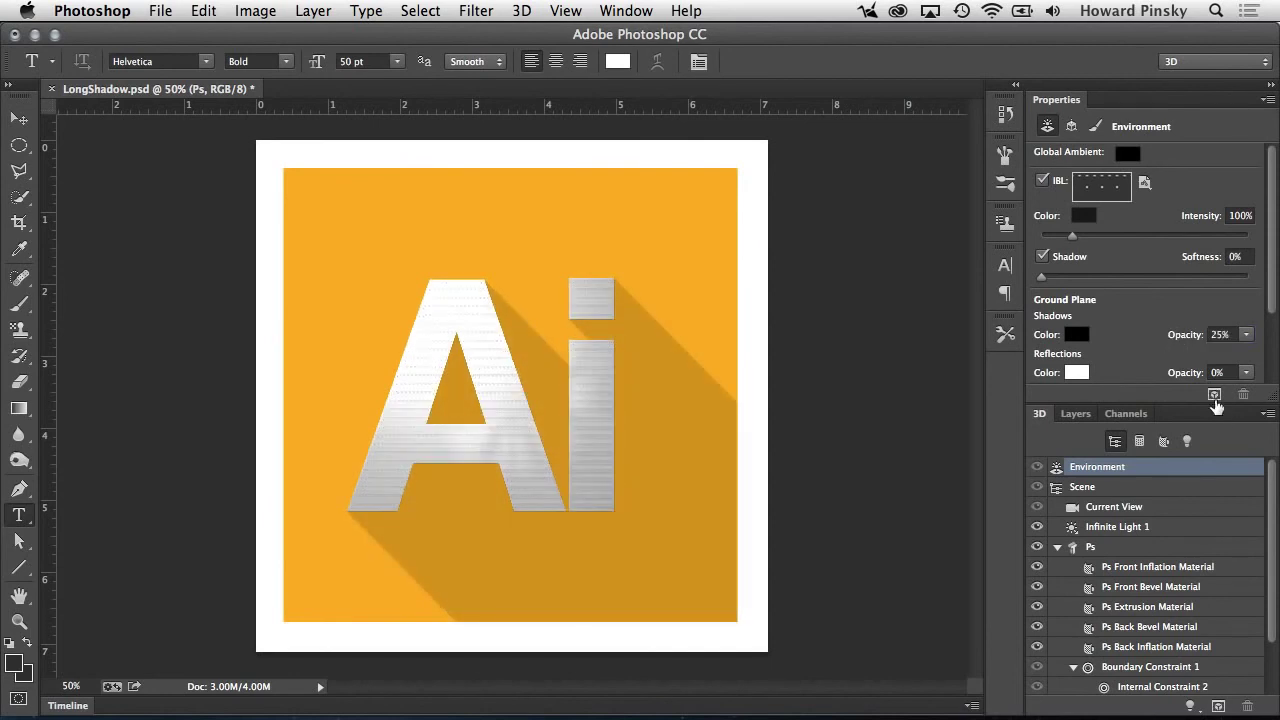
left_click(1214, 394)
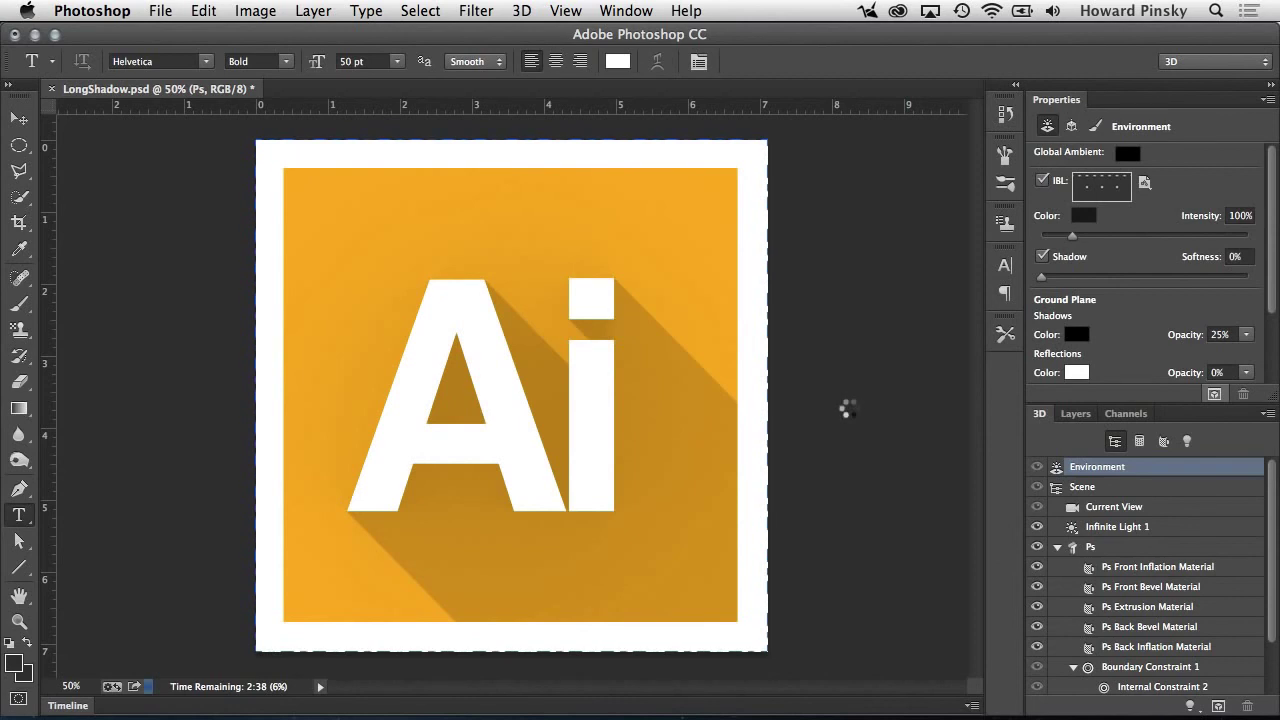